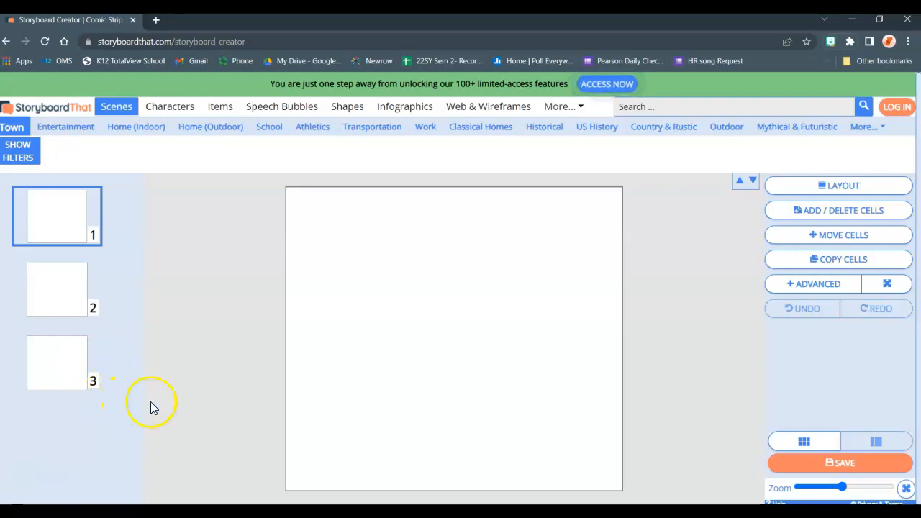
- Make the first storyboard cell the active one and hide the Add a Scene tips
click(65, 319)
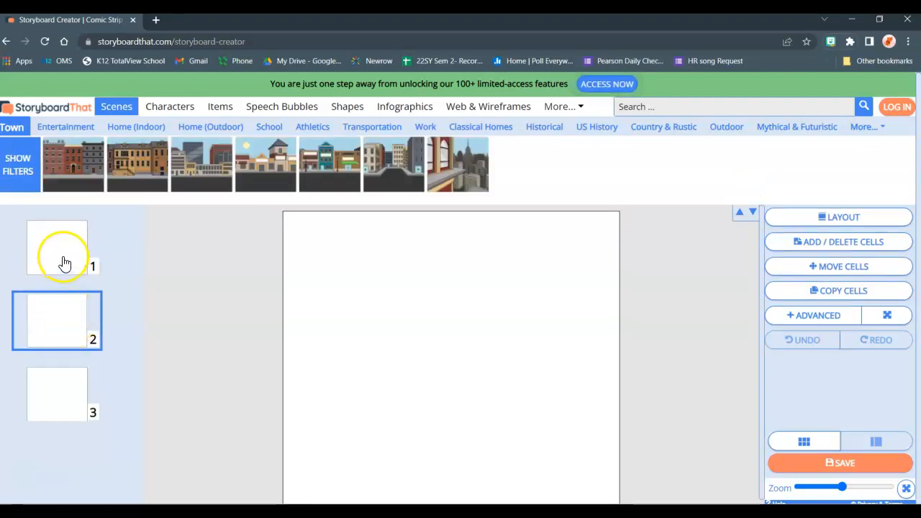
click(63, 261)
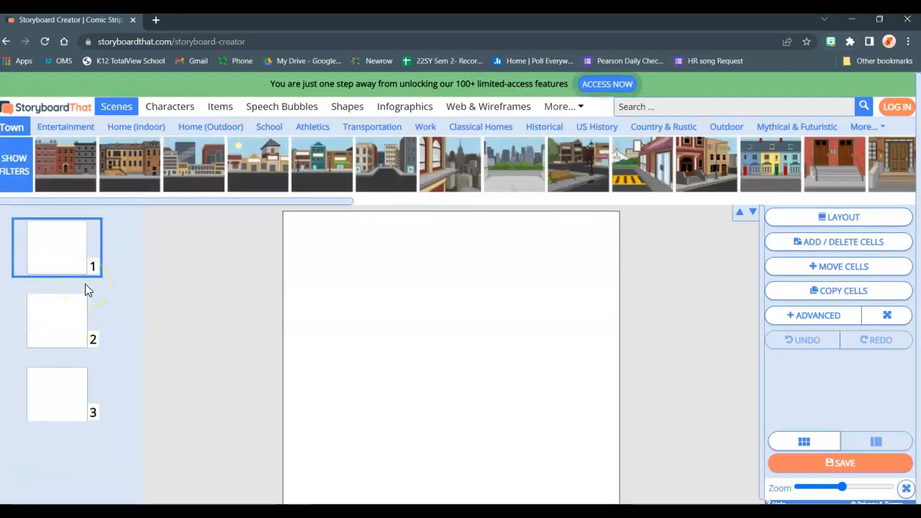
click(176, 313)
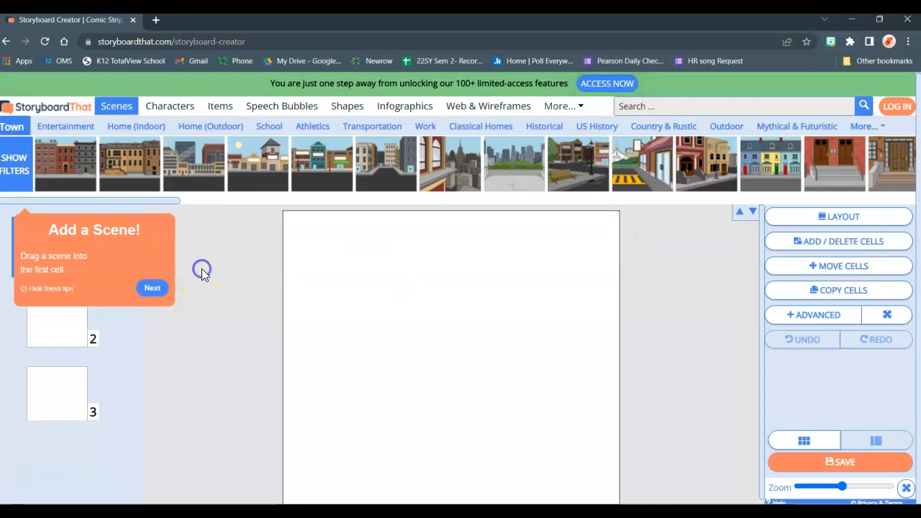
click(60, 292)
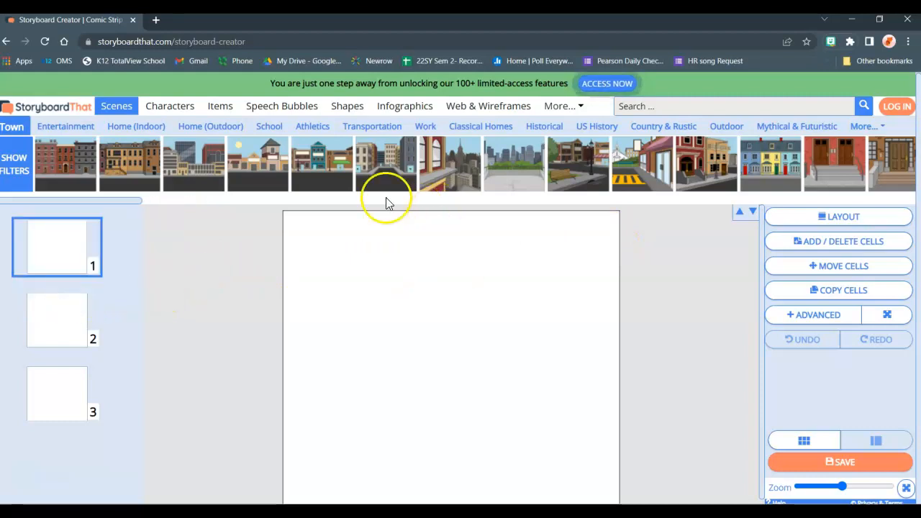
- Fill the first cell with the Historical scene of a grey castle surrounded by a moat in daylight
mouse_move(321, 160)
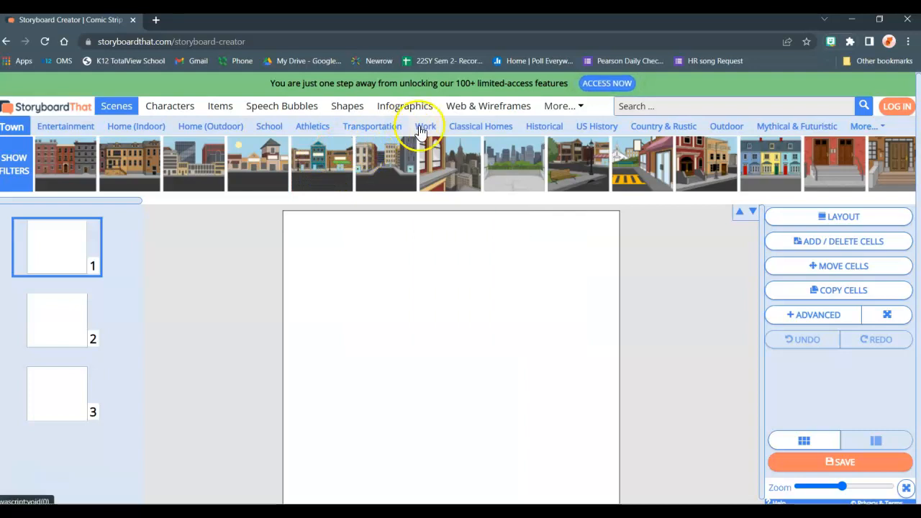
click(874, 129)
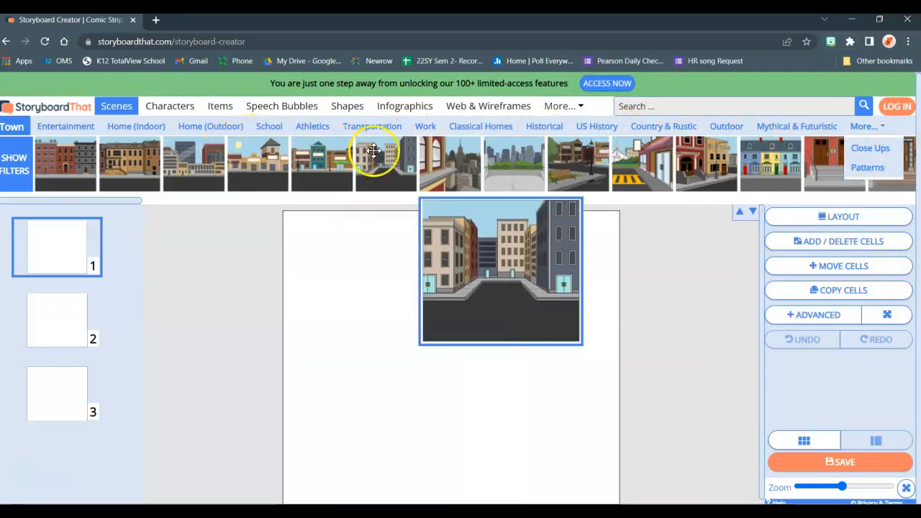
click(547, 126)
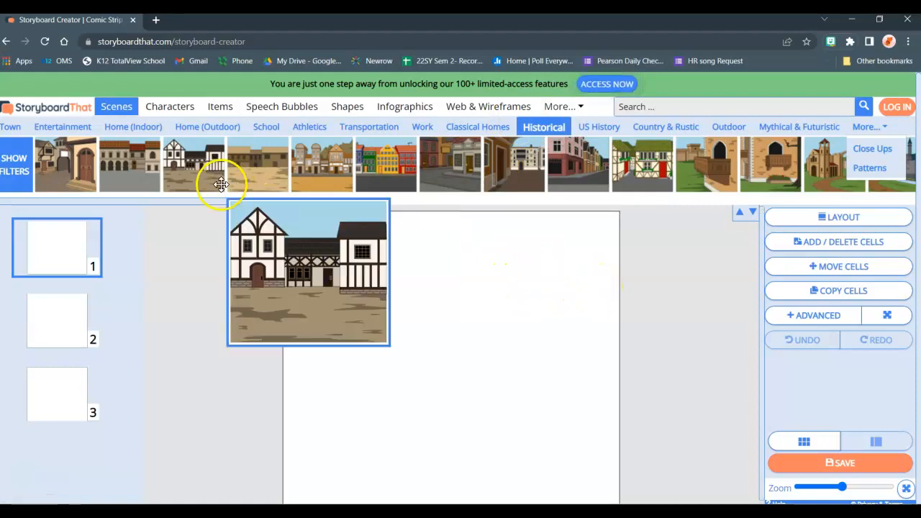
drag(221, 200, 378, 204)
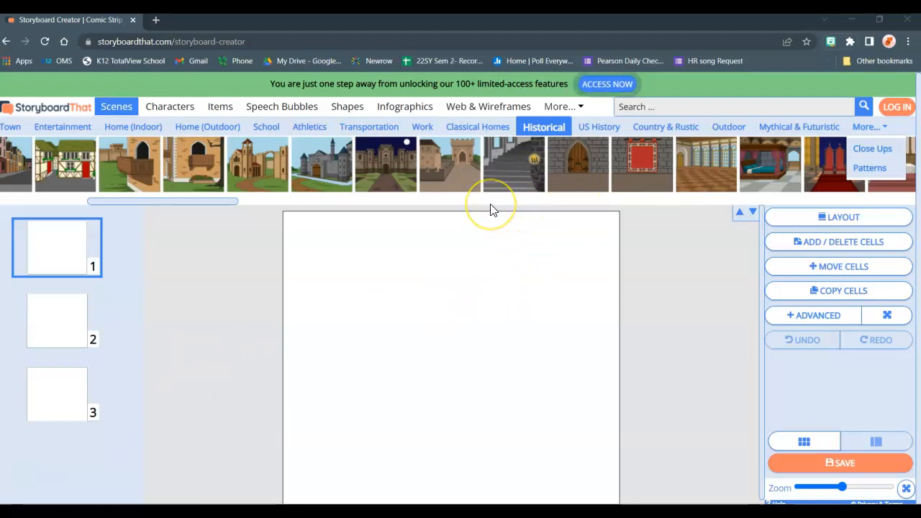
mouse_move(315, 175)
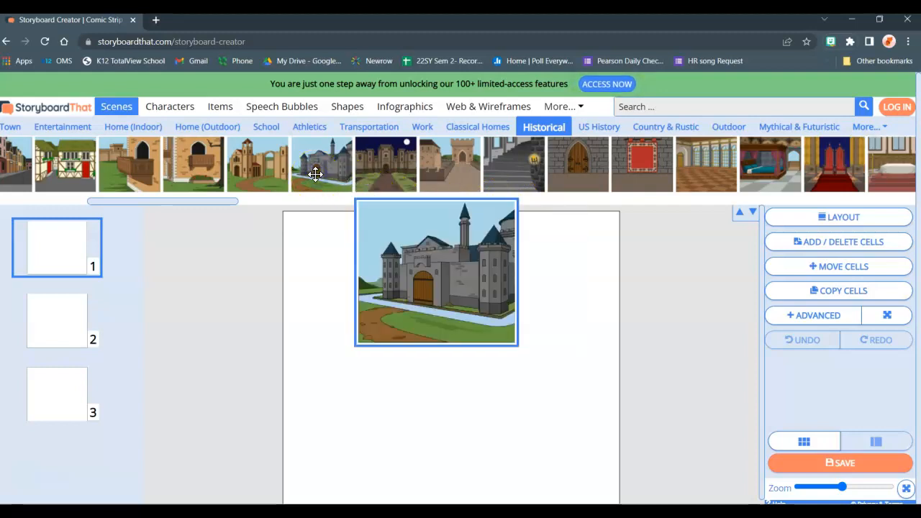
drag(316, 175, 342, 255)
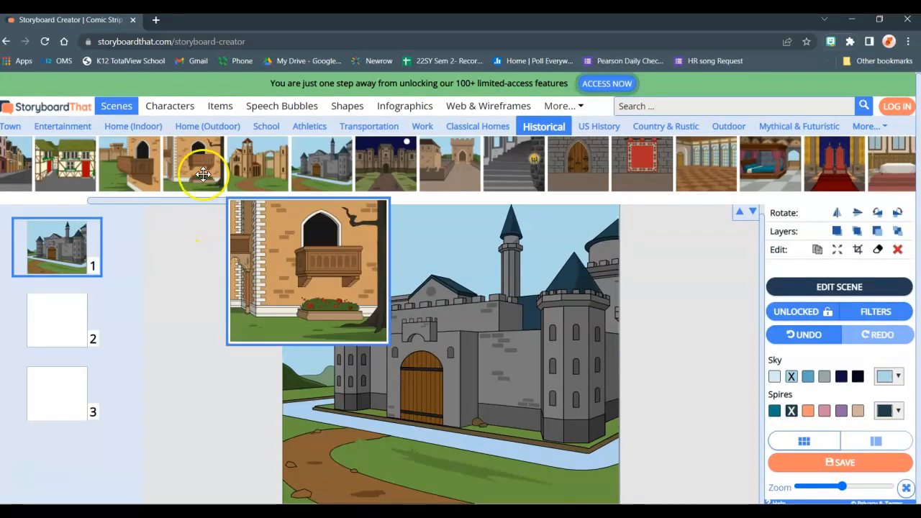
- Place the 1600s to 1800s man in the yellow suit with blue sash in front of the castle's right-hand tower
click(173, 114)
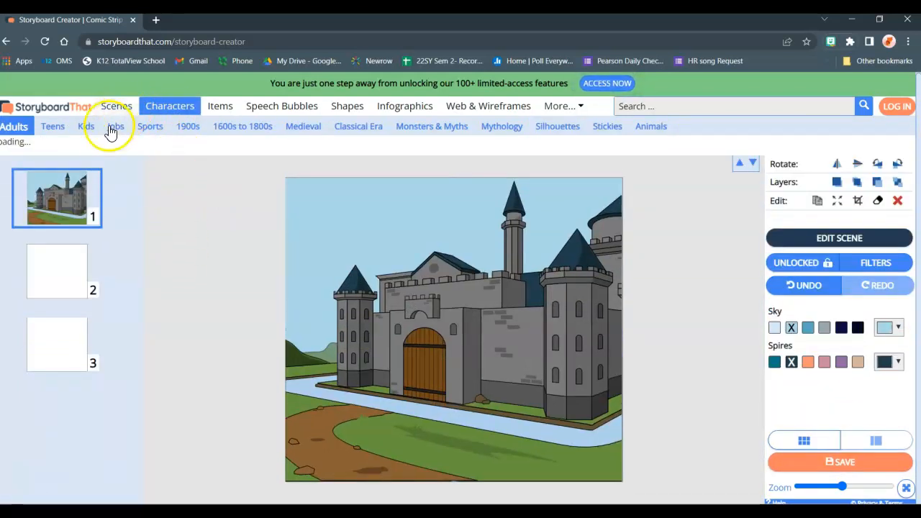
click(253, 134)
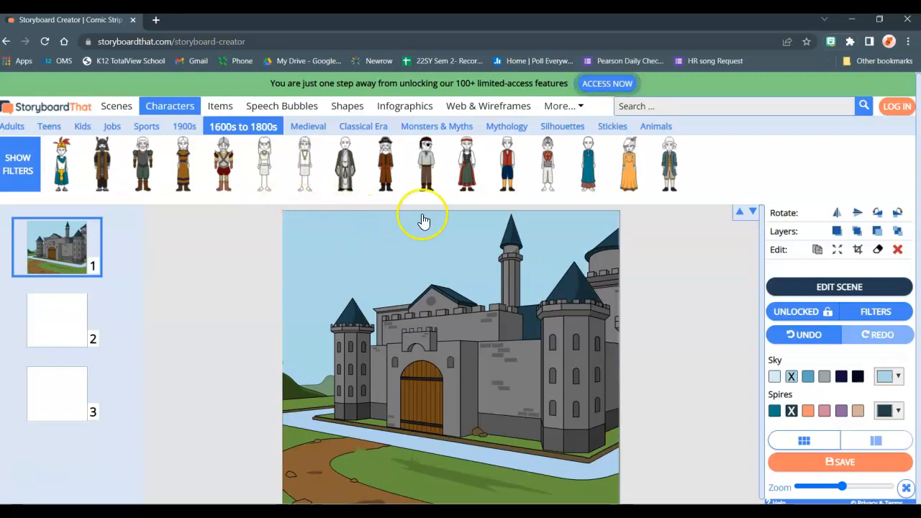
mouse_move(641, 179)
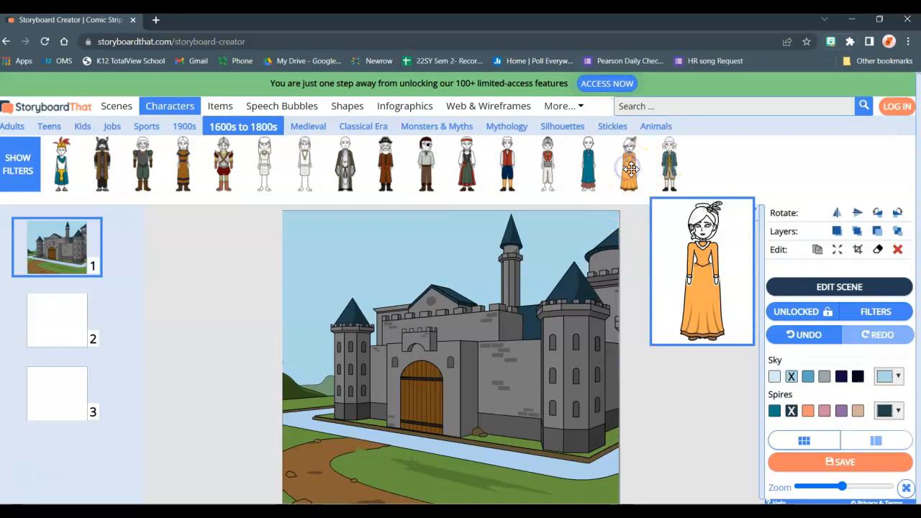
click(632, 171)
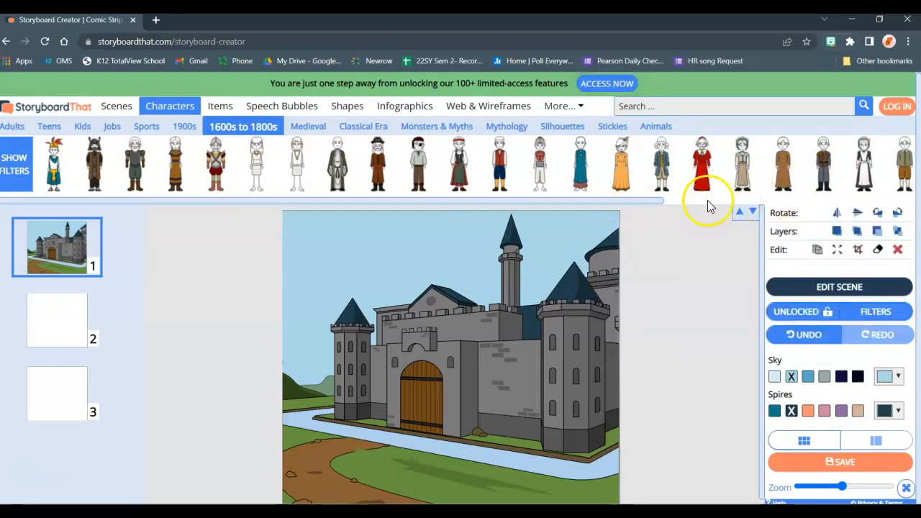
drag(635, 207, 913, 208)
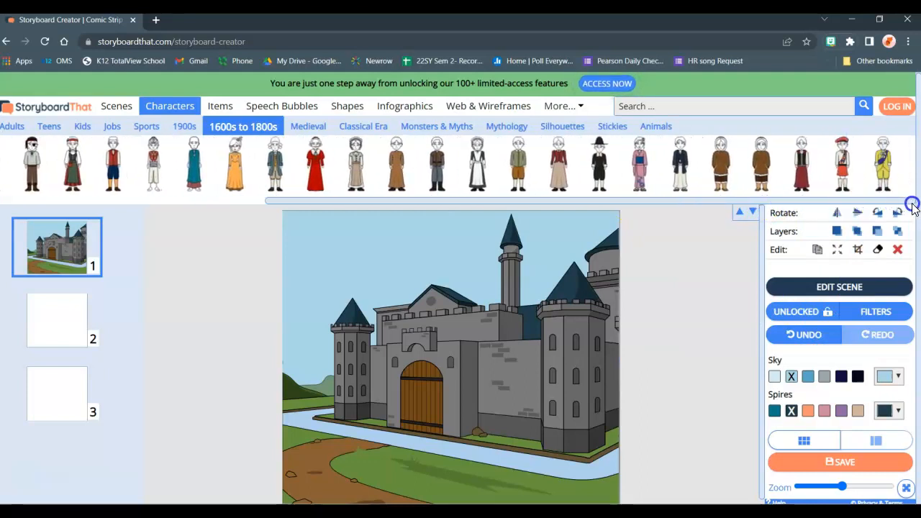
mouse_move(824, 184)
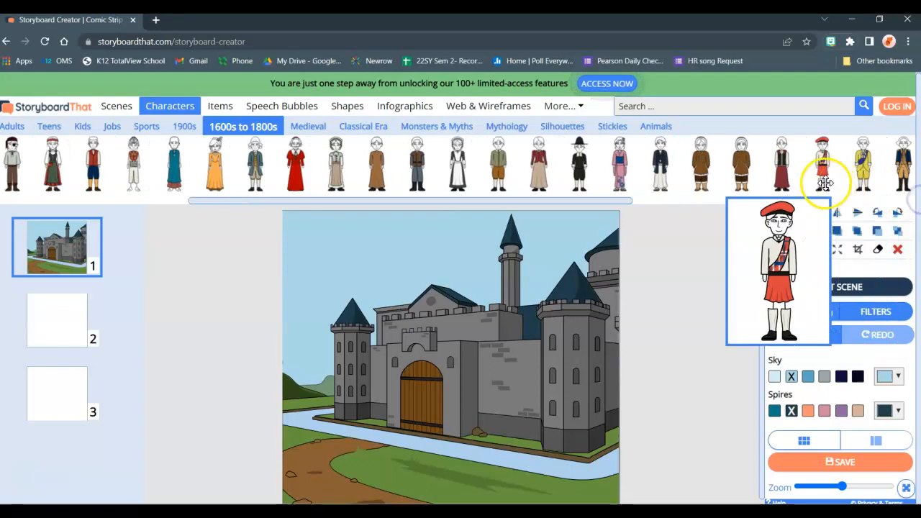
drag(873, 169, 545, 395)
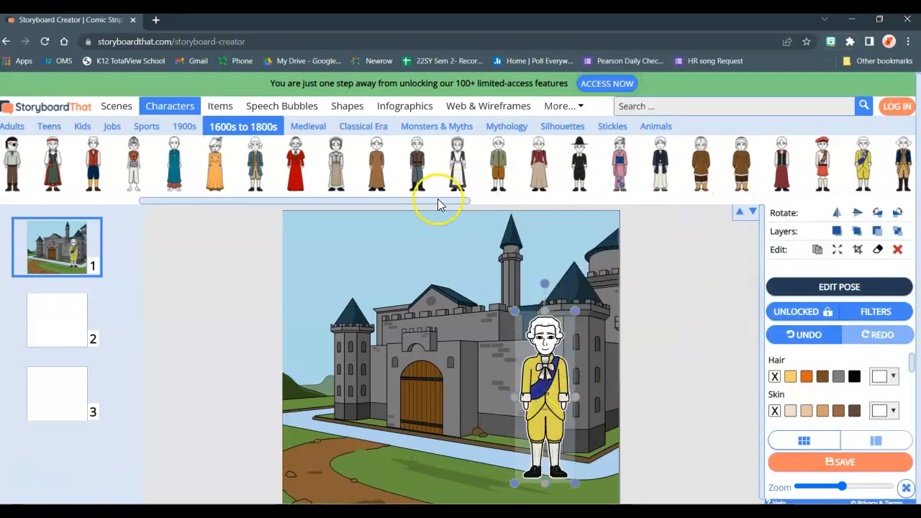
- Place the 1600s to 1800s woman in the light blue gown beside the man, in front of the castle gate
drag(438, 204, 623, 209)
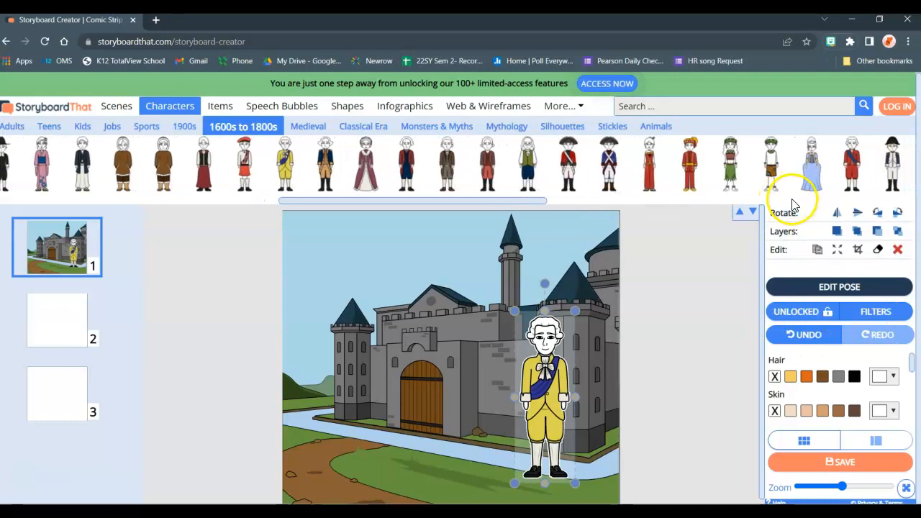
drag(808, 165, 437, 398)
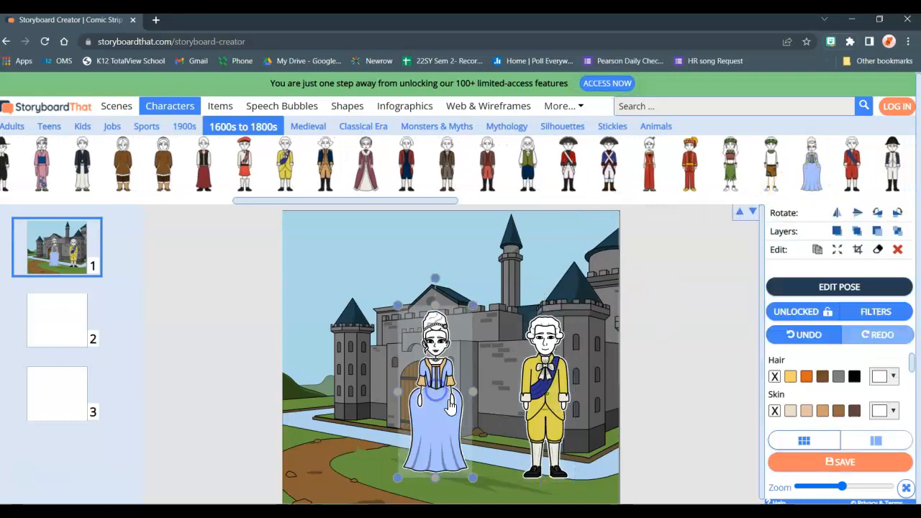
click(671, 402)
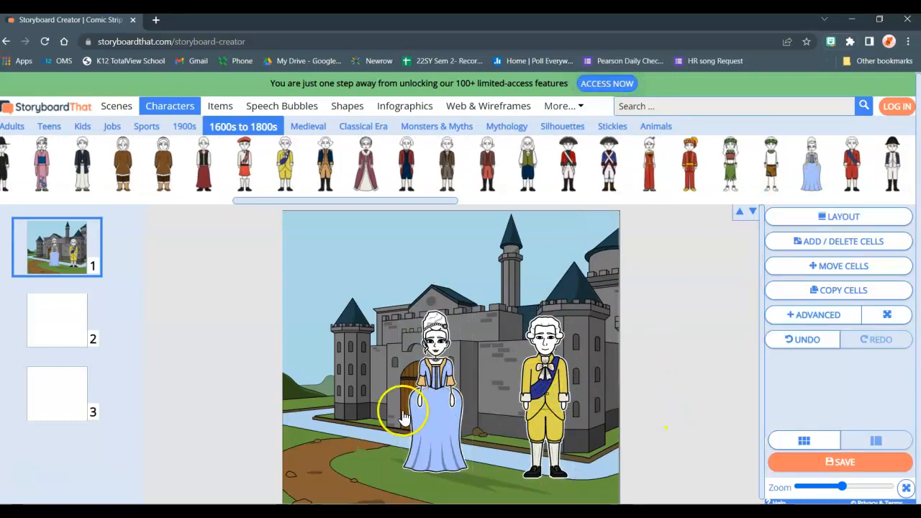
- Color the woman's hair brown and give her skin the lightest beige tone
click(436, 364)
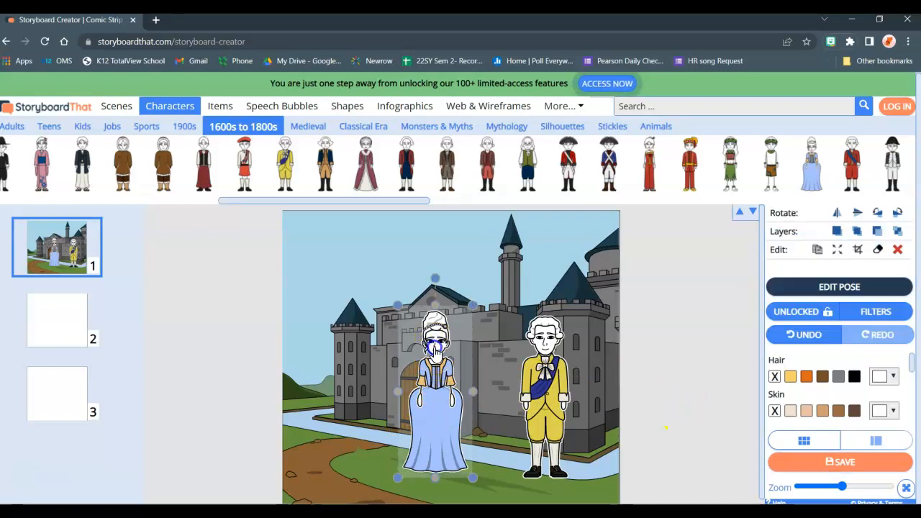
click(824, 379)
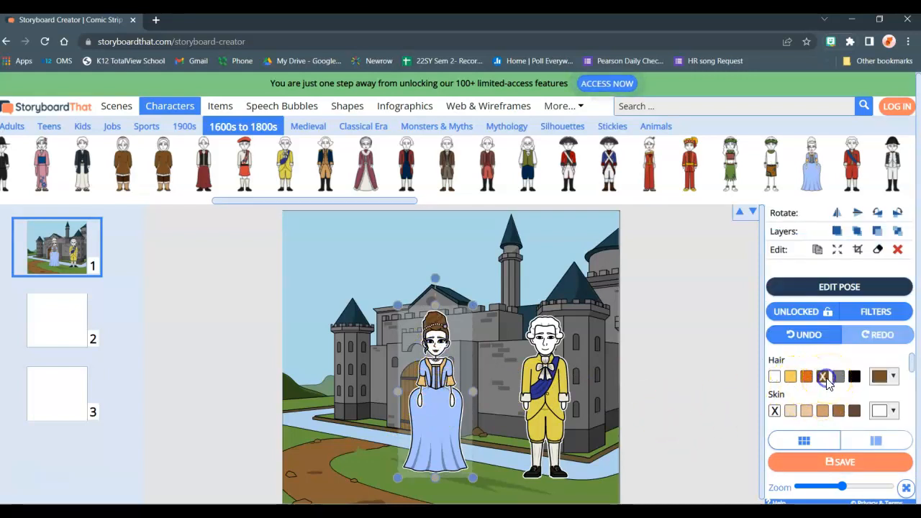
click(791, 411)
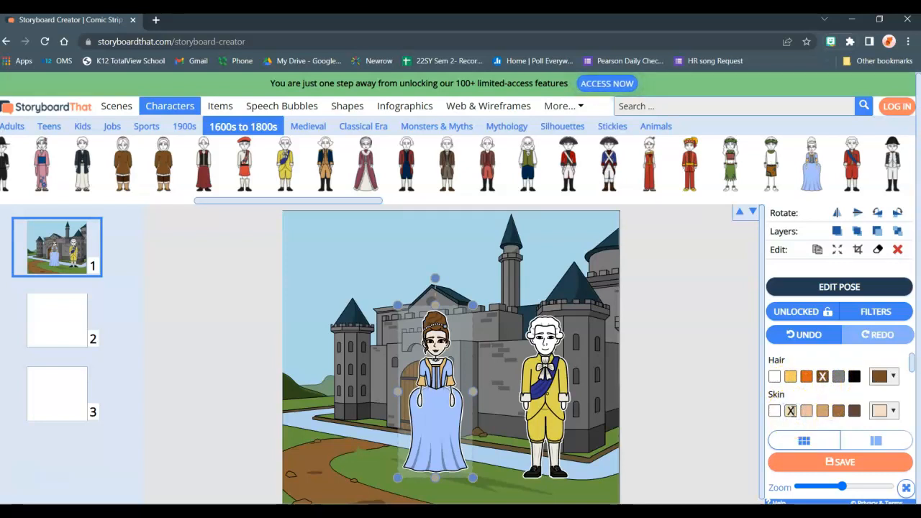
- Give the man a light peach skin tone and color his hair grey
click(549, 346)
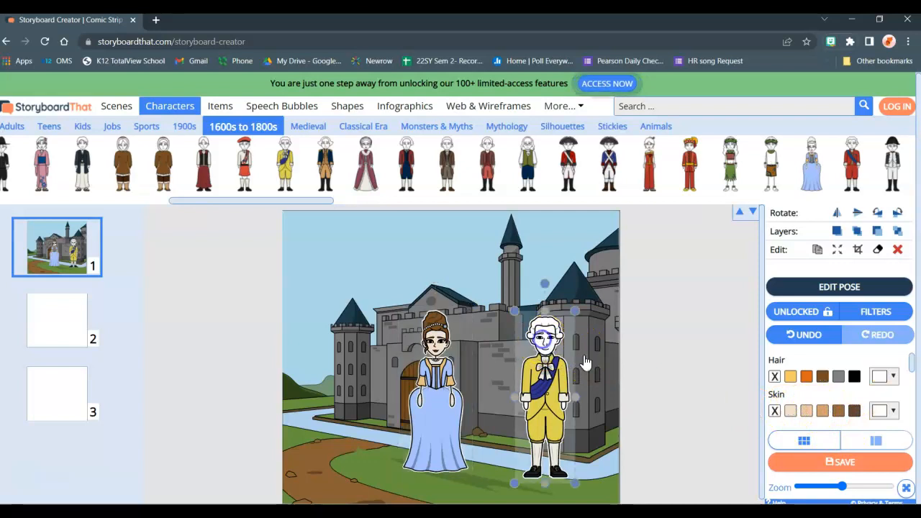
click(806, 411)
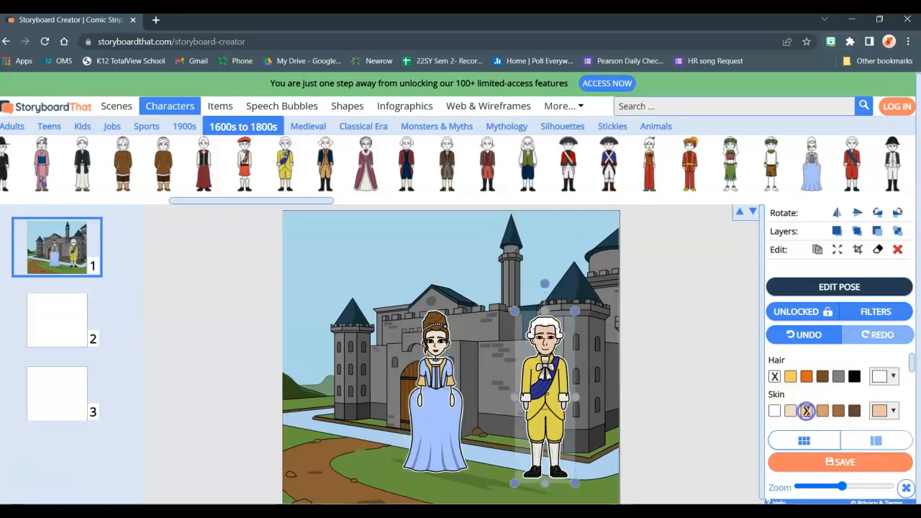
click(839, 377)
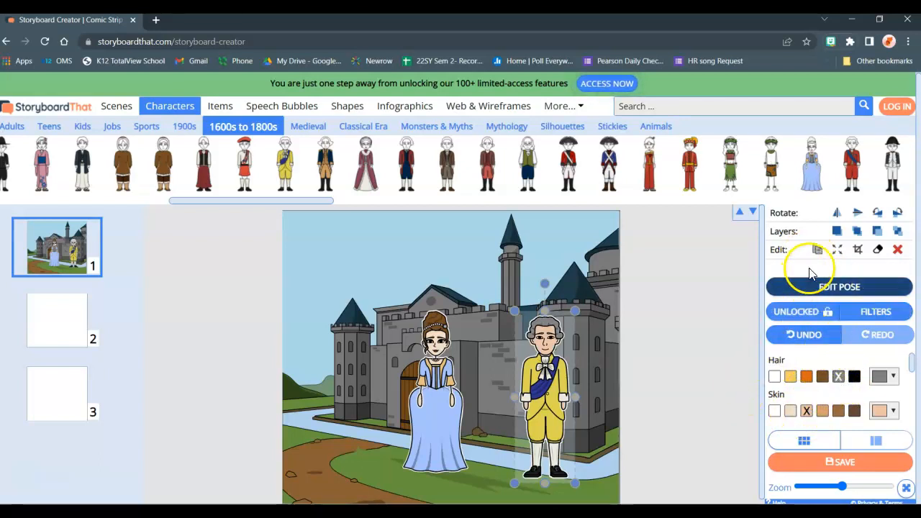
- Recolor the man's suit maroon and its sash accent dark green
scroll(839, 405, down, 4)
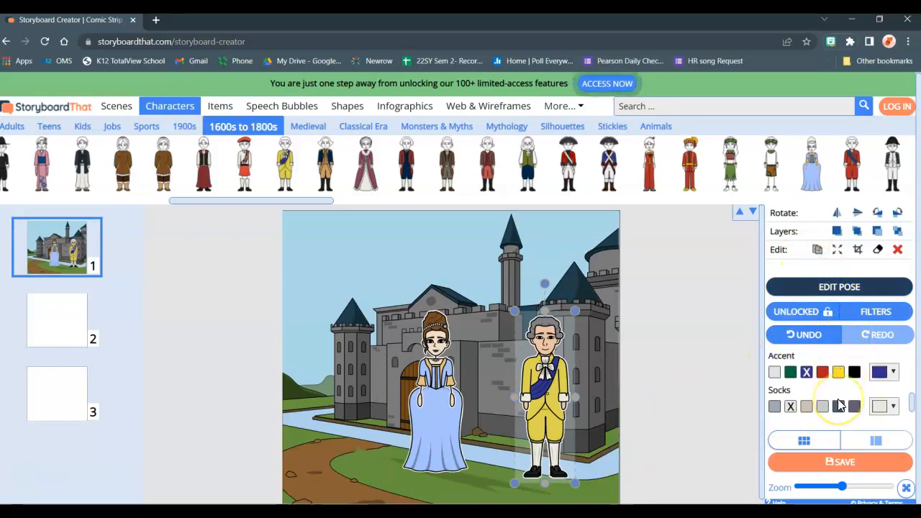
scroll(839, 405, up, 1)
scroll(840, 405, up, 2)
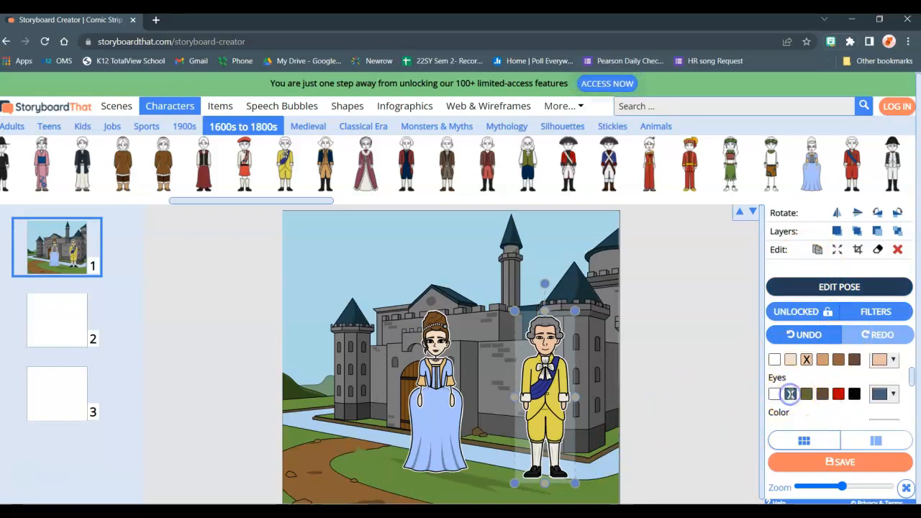
scroll(807, 401, down, 2)
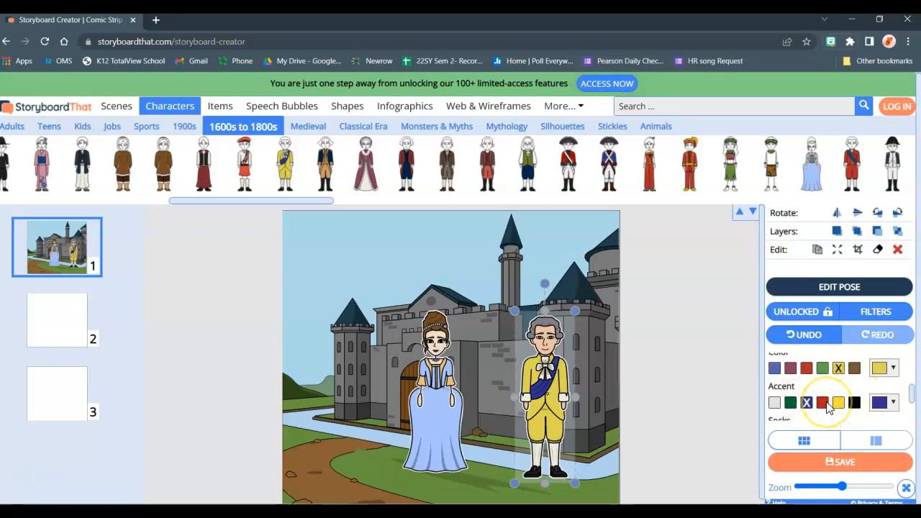
scroll(828, 407, up, 2)
scroll(828, 407, down, 2)
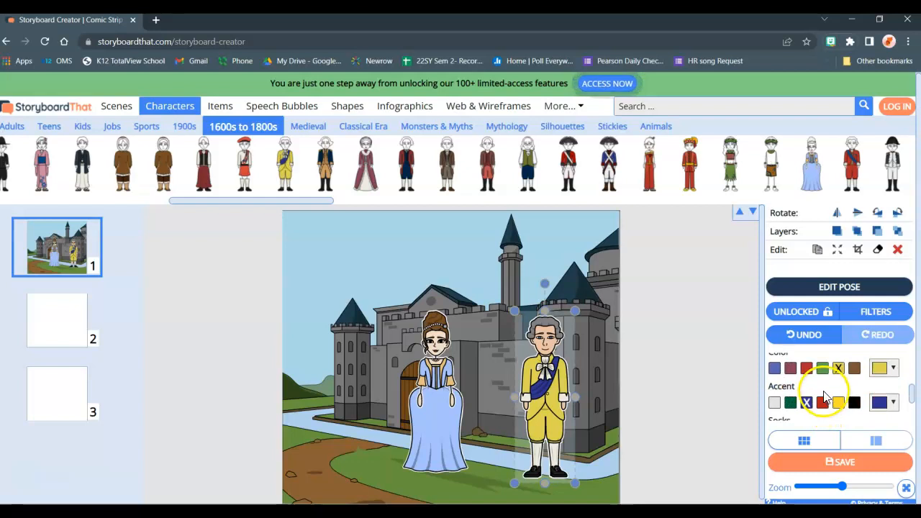
click(791, 369)
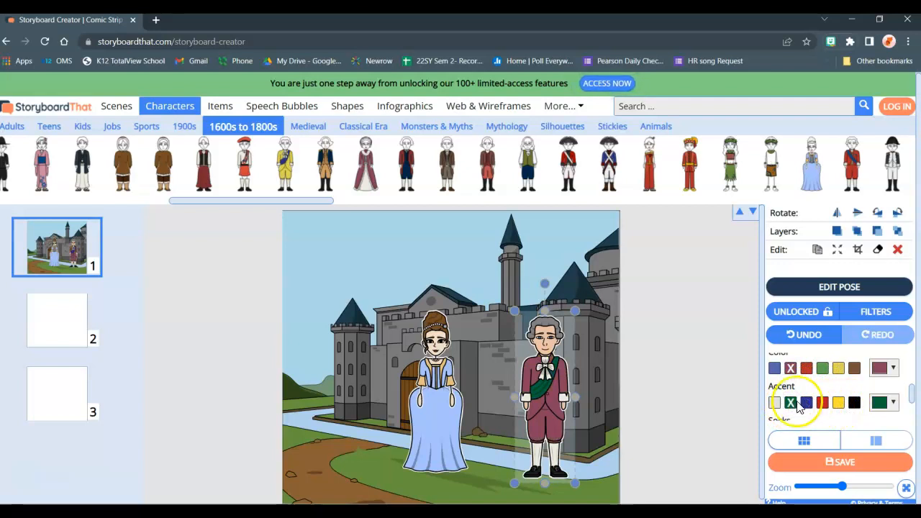
- Try blue-grey and dark purple for the man's socks, and settle on tan
scroll(828, 382, down, 1)
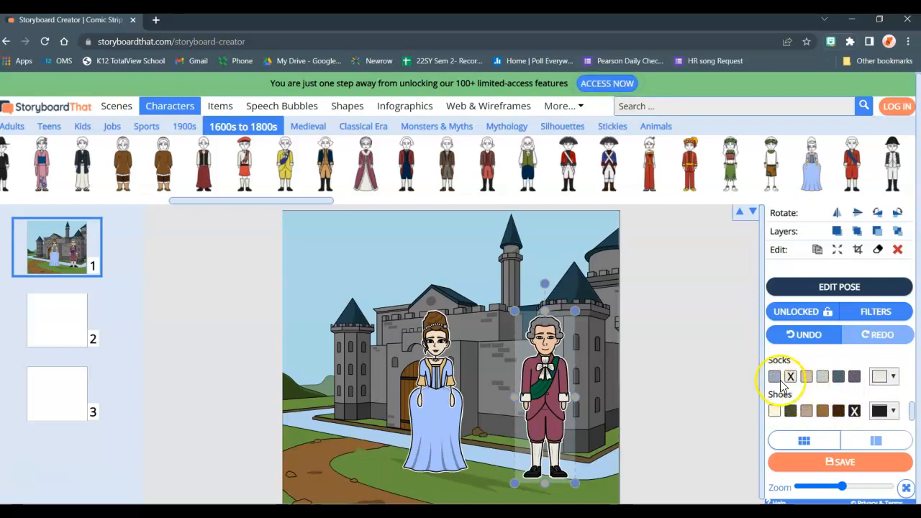
click(775, 377)
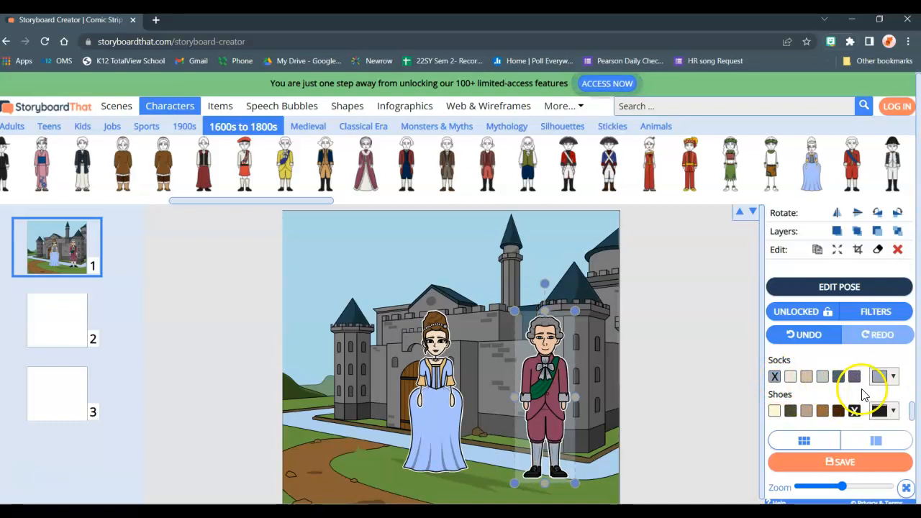
click(855, 377)
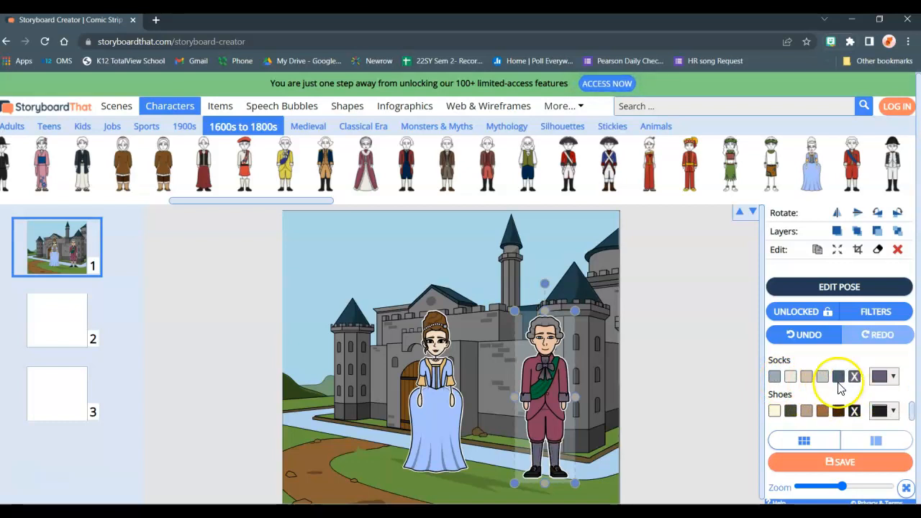
click(807, 377)
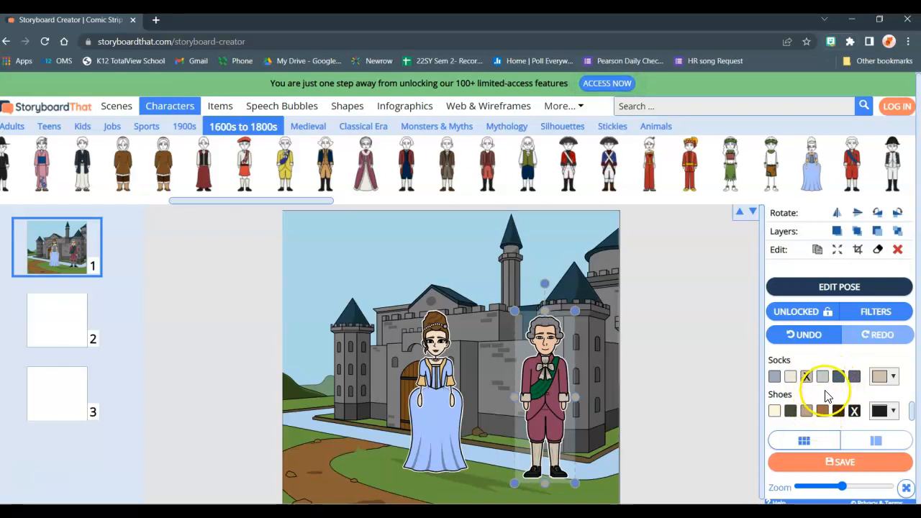
- Color the man's shoes dark olive and recolor the woman's dress coral pink
click(807, 413)
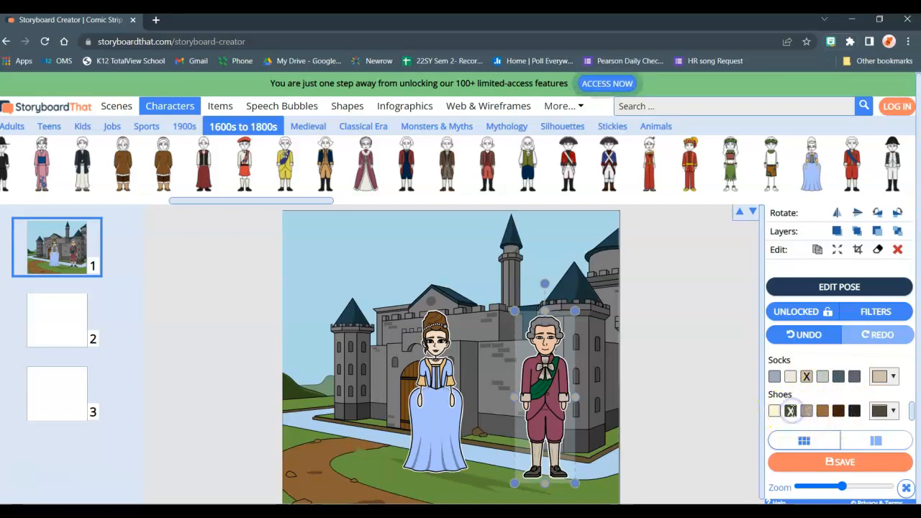
click(439, 392)
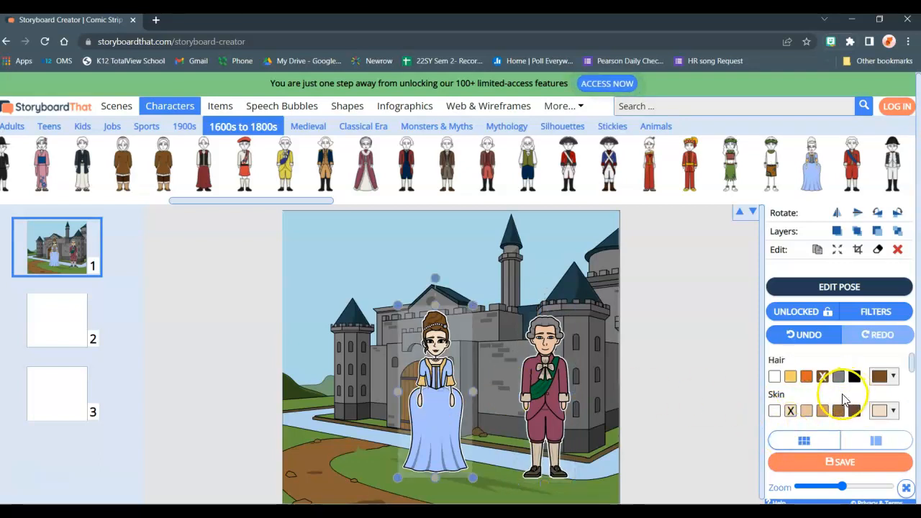
scroll(846, 401, down, 1)
scroll(846, 401, down, 1)
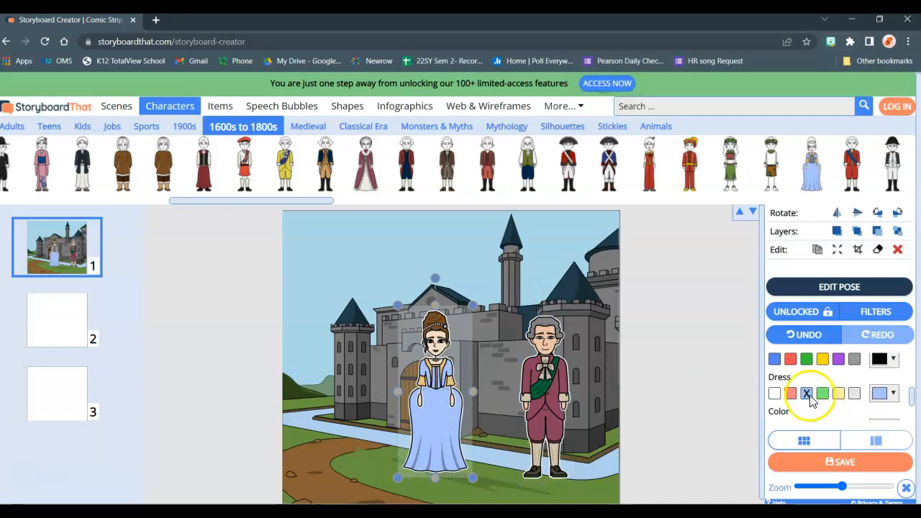
click(791, 394)
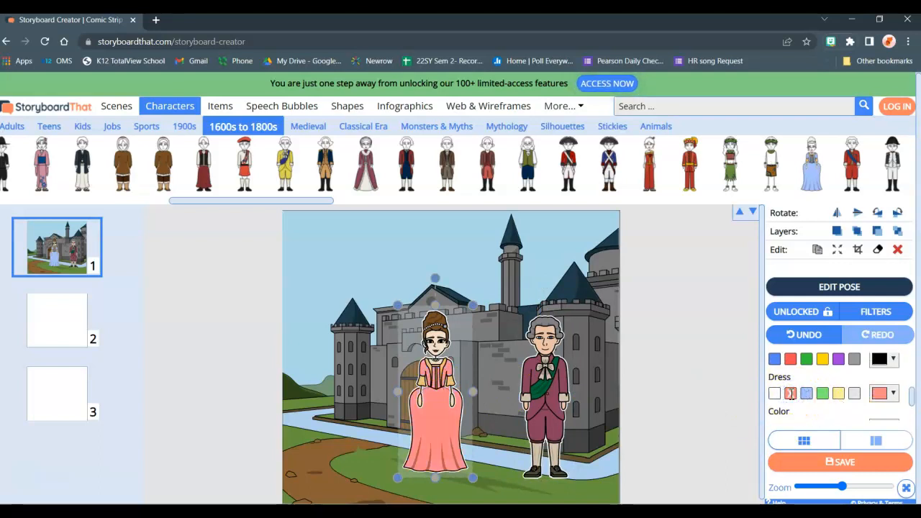
- Try grey for the trim on the woman's dress and settle on pale mint green
scroll(821, 389, down, 1)
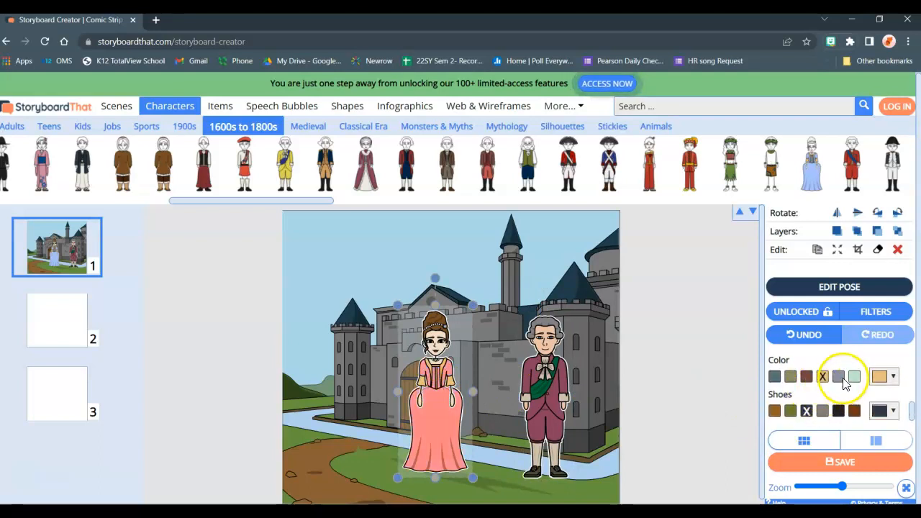
click(840, 377)
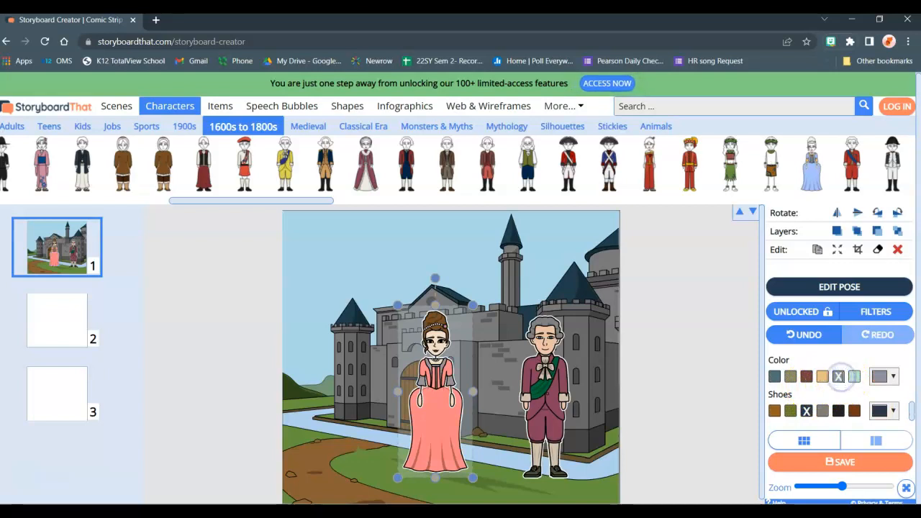
click(855, 378)
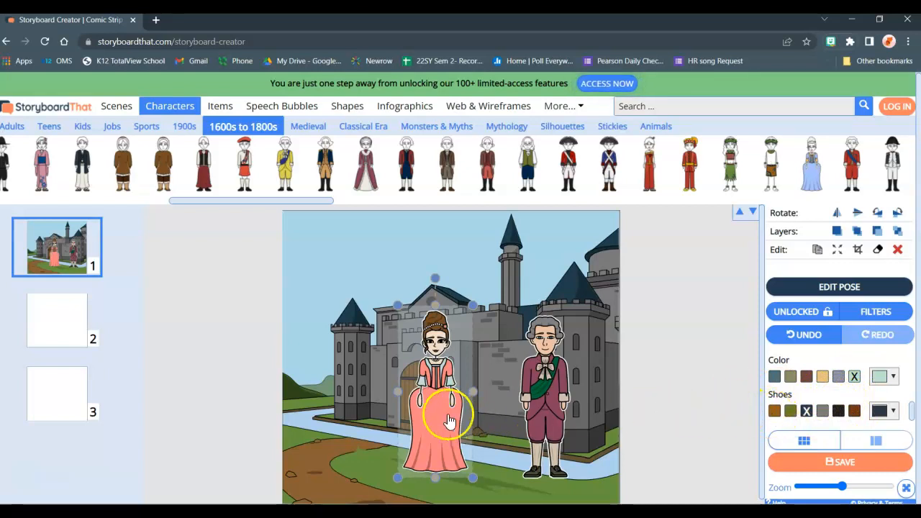
click(820, 339)
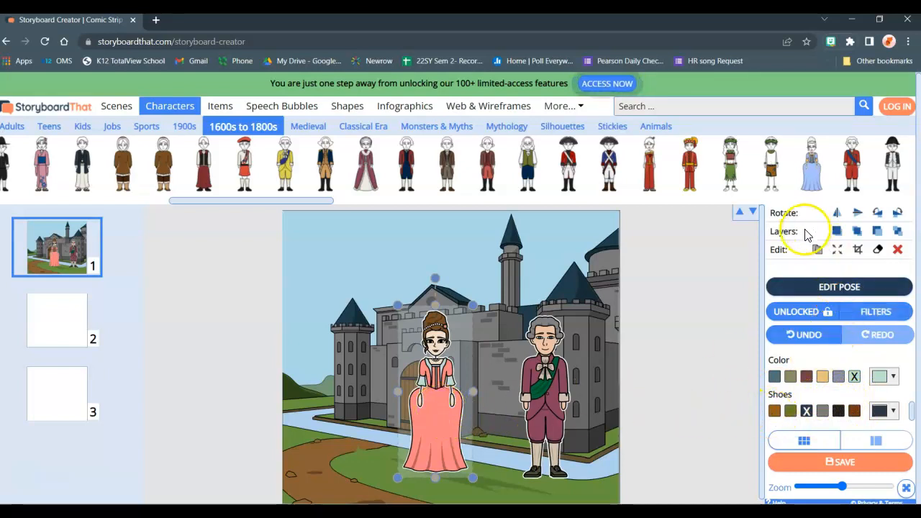
- Edit the woman's pose, giving her a worried frowning expression and the Right-facing orientation
click(841, 288)
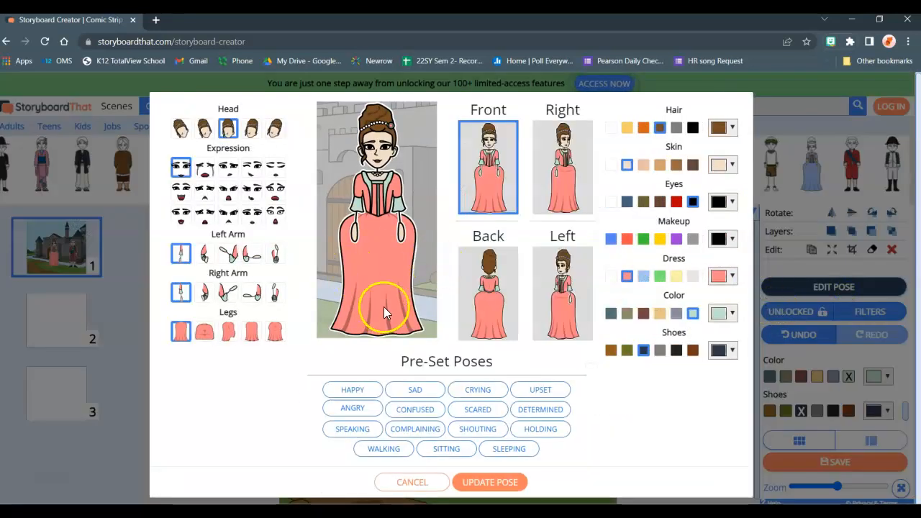
click(204, 173)
click(229, 173)
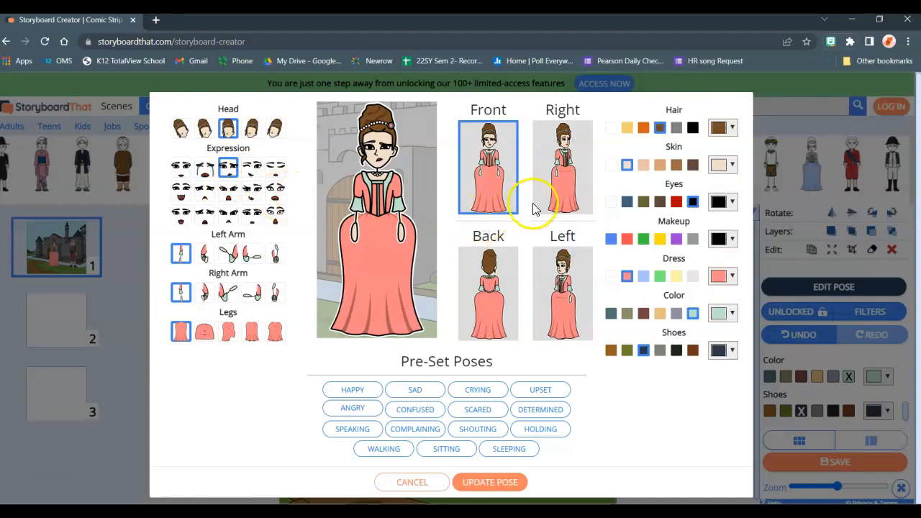
click(564, 196)
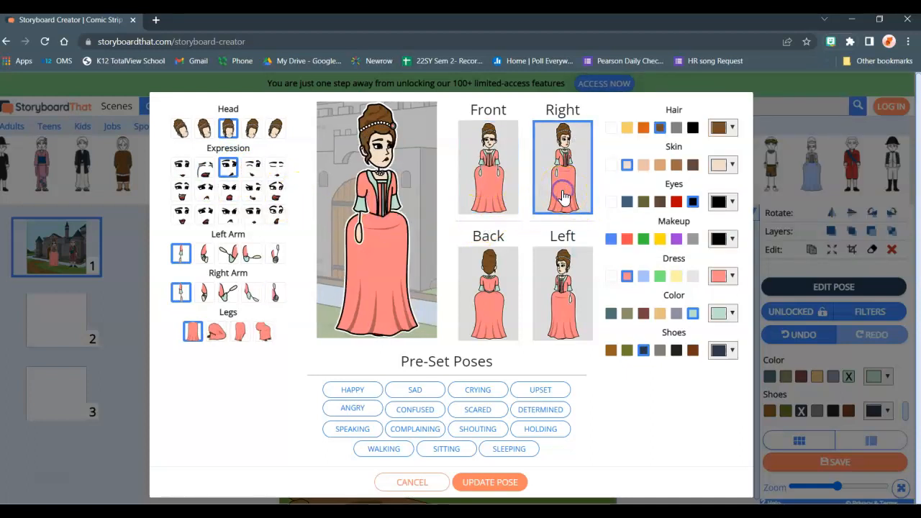
click(570, 271)
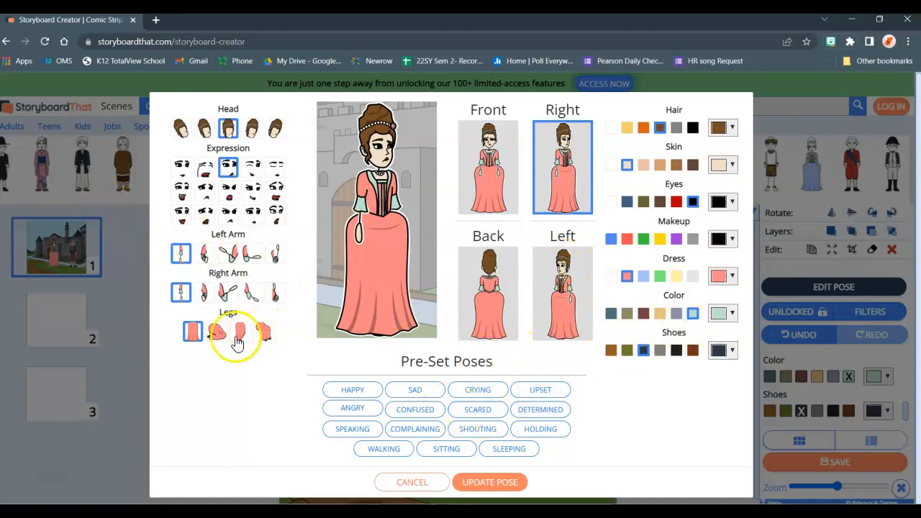
- Try the kneeling, walking and sitting leg positions on the woman and return her to straight standing legs
click(213, 336)
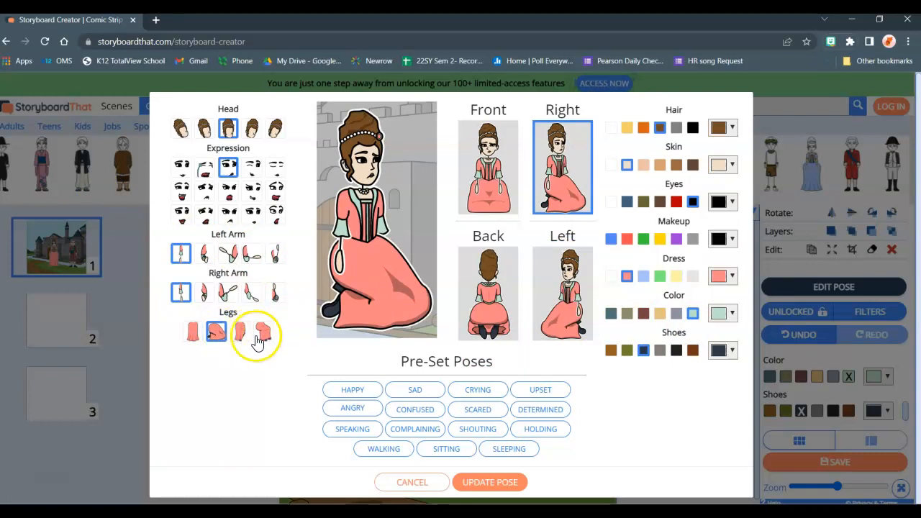
click(242, 335)
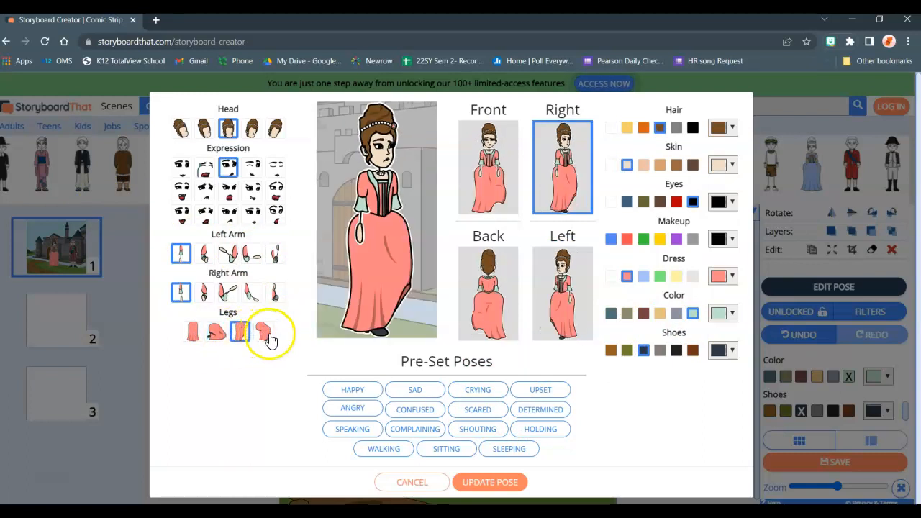
click(265, 336)
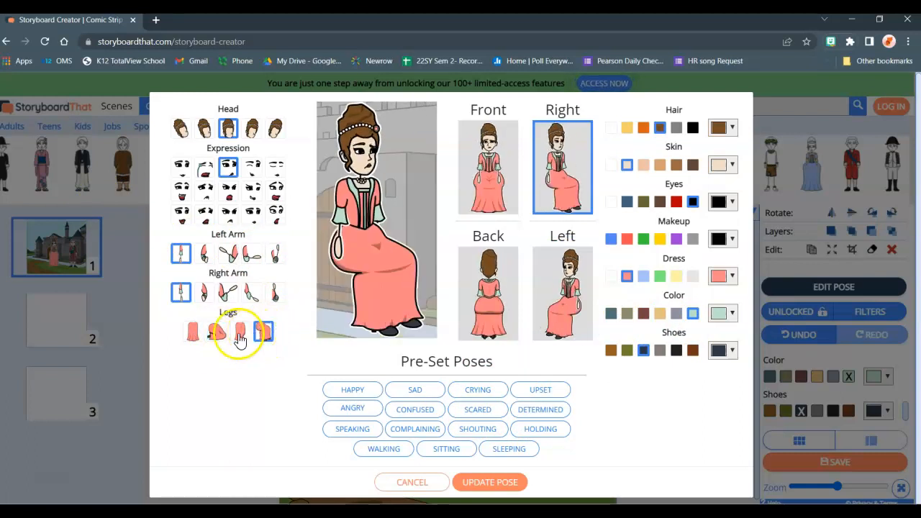
click(193, 333)
- Raise the woman's left hand toward her face, set her orientation to Left, and apply the pose
click(205, 255)
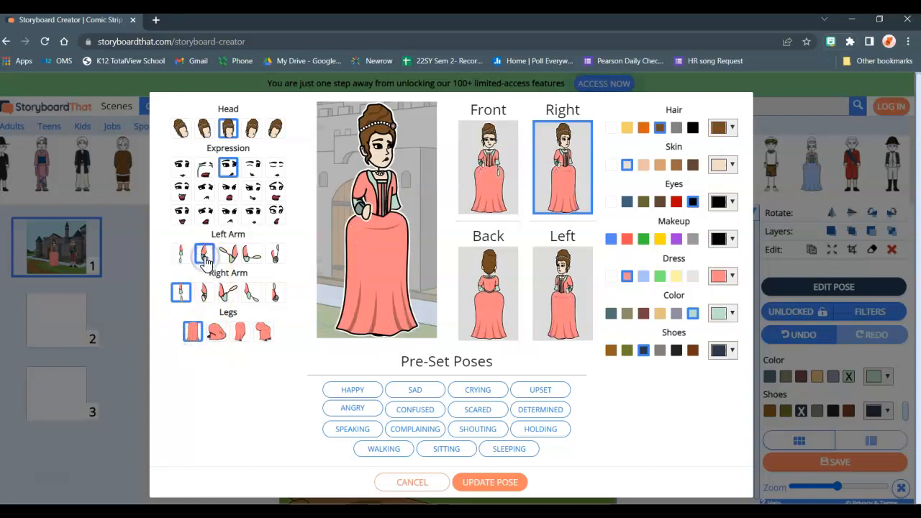
click(230, 255)
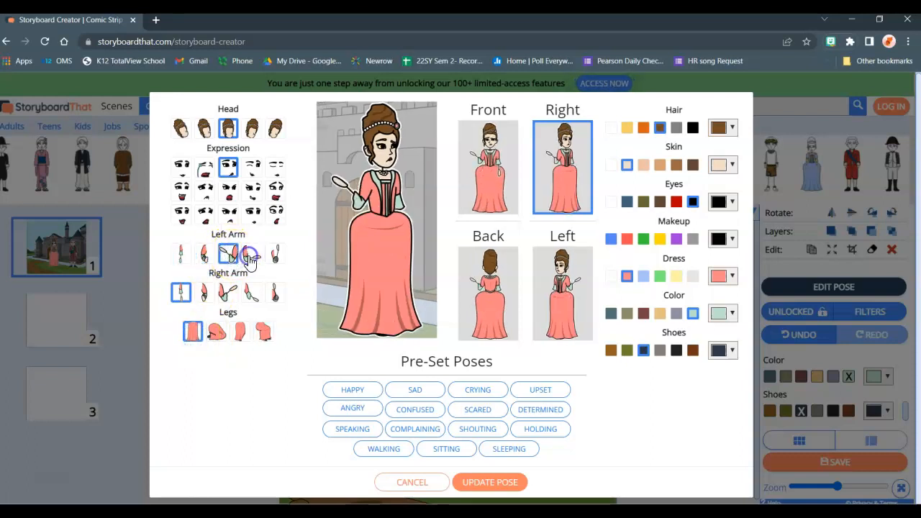
click(275, 256)
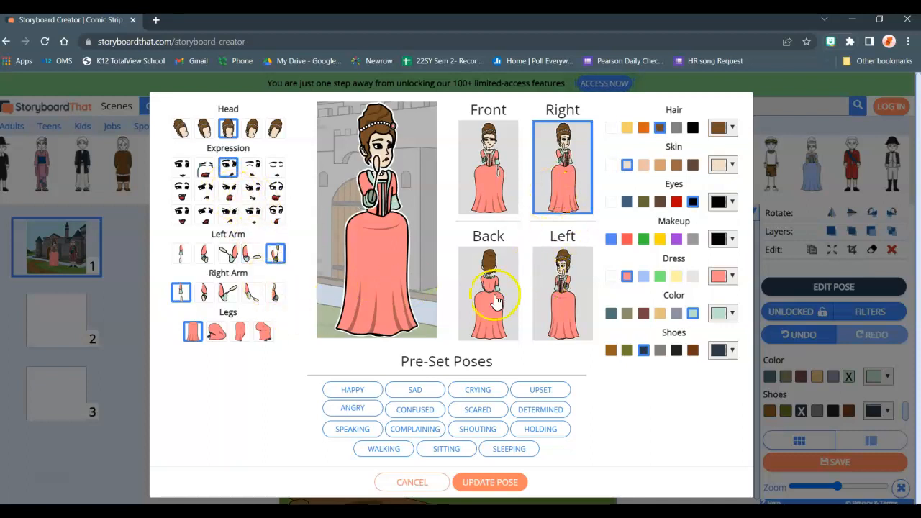
click(561, 301)
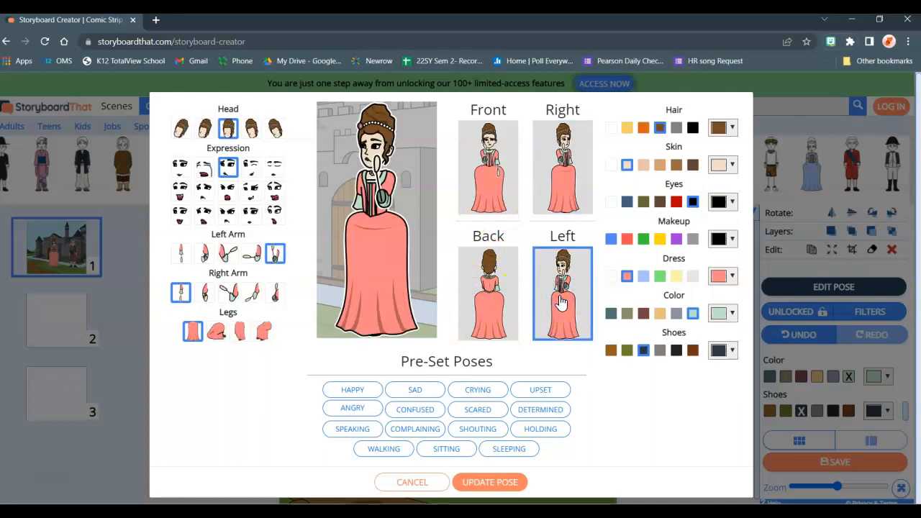
click(486, 483)
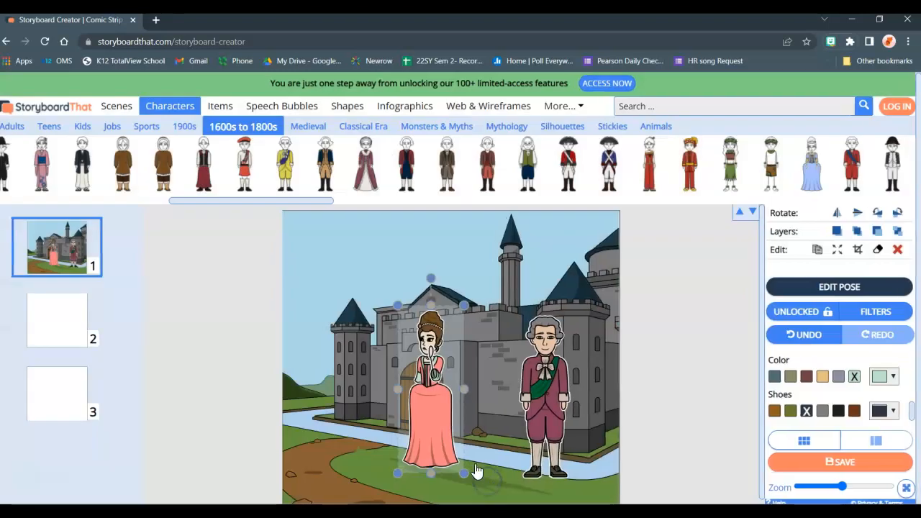
- Move the woman away from the castle gate toward the man and place him close beside her on the grass
click(488, 479)
drag(439, 444, 483, 455)
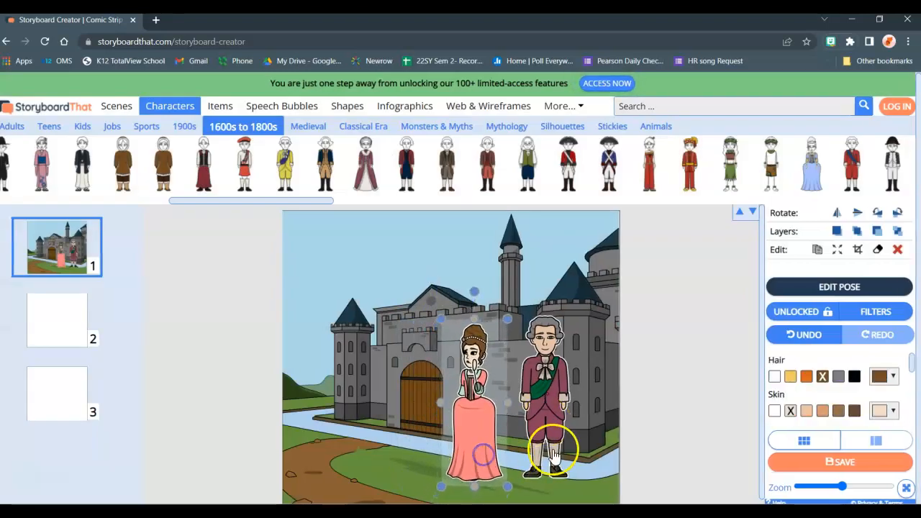
click(555, 457)
drag(582, 453, 583, 434)
click(543, 429)
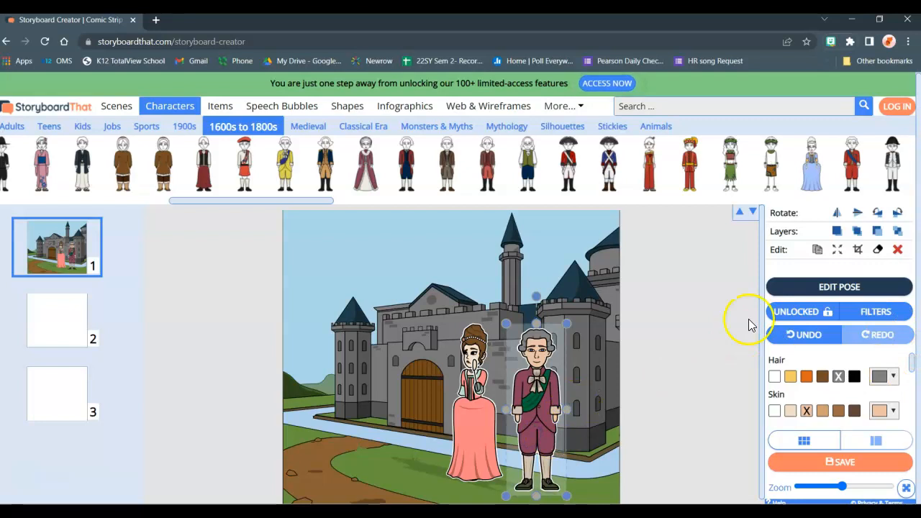
- Give the man an angry frowning expression, set his orientation to Left, and apply the pose
click(839, 288)
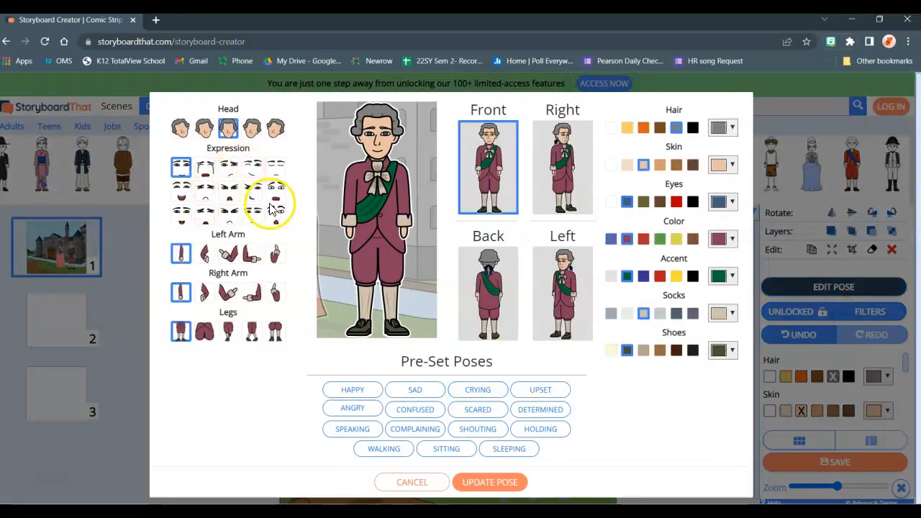
click(231, 217)
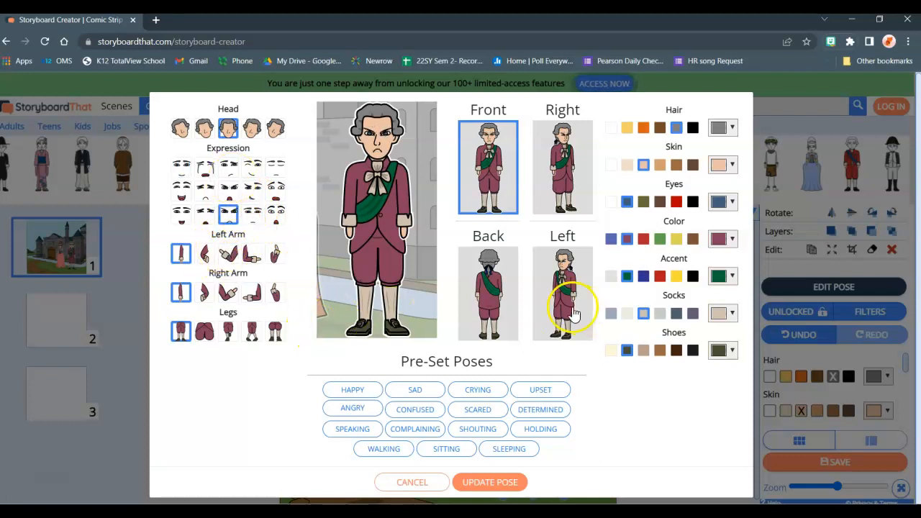
click(564, 301)
click(490, 482)
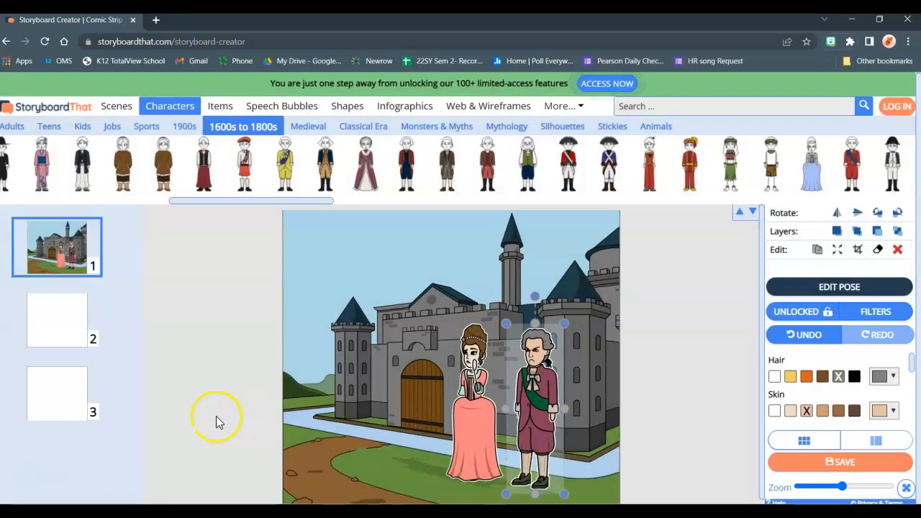
- Add a rounded rectangular speech bubble with a downward tail above the characters, reading "They're coming for us! We better run!"
click(215, 417)
scroll(230, 417, down, 1)
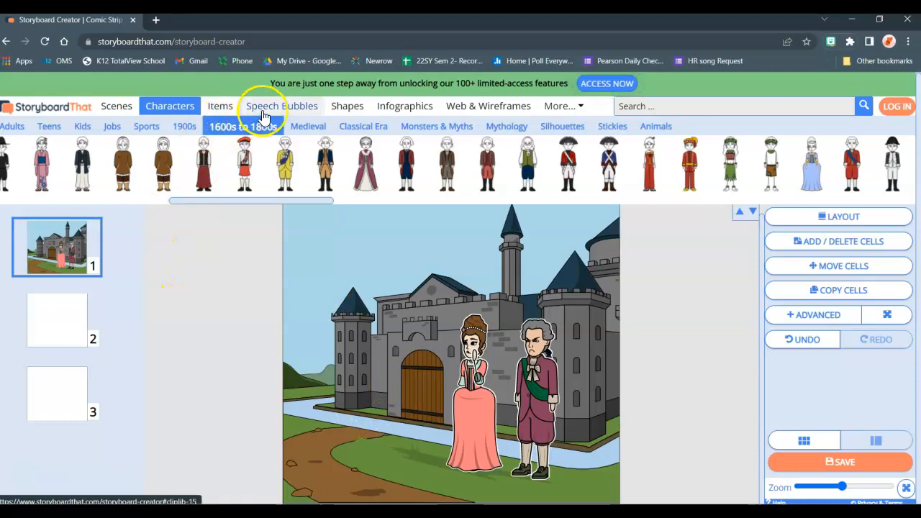
click(220, 108)
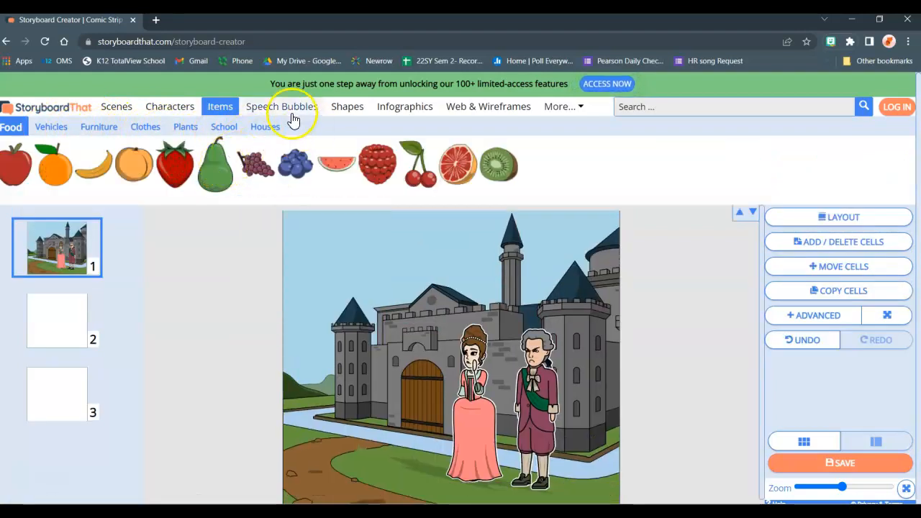
click(291, 111)
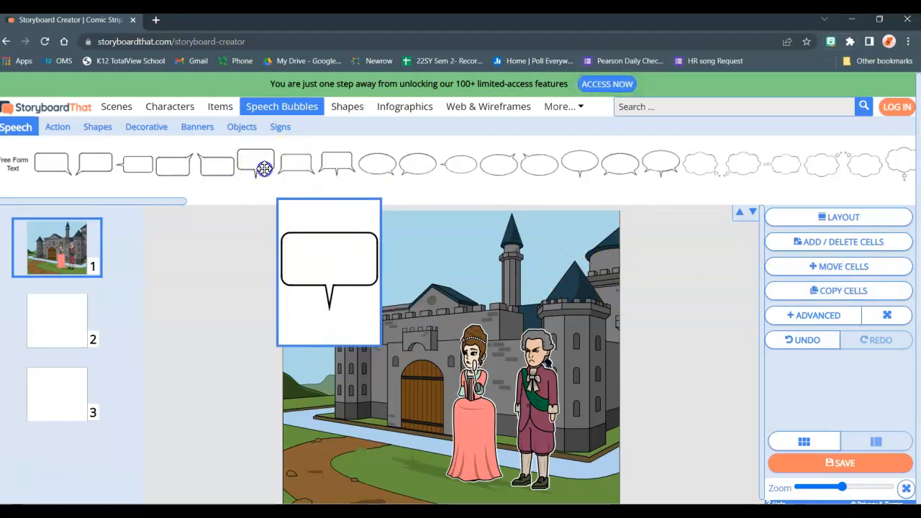
drag(265, 167, 511, 281)
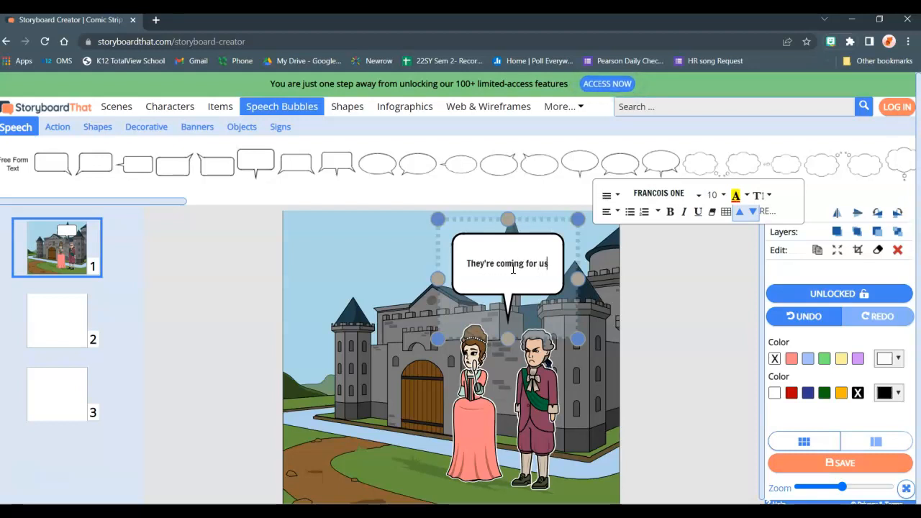
text(e better run!)
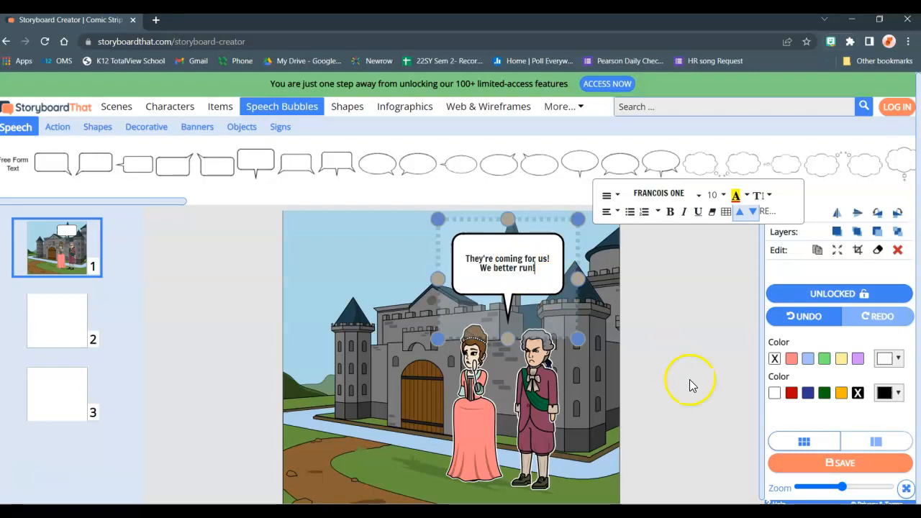
click(689, 385)
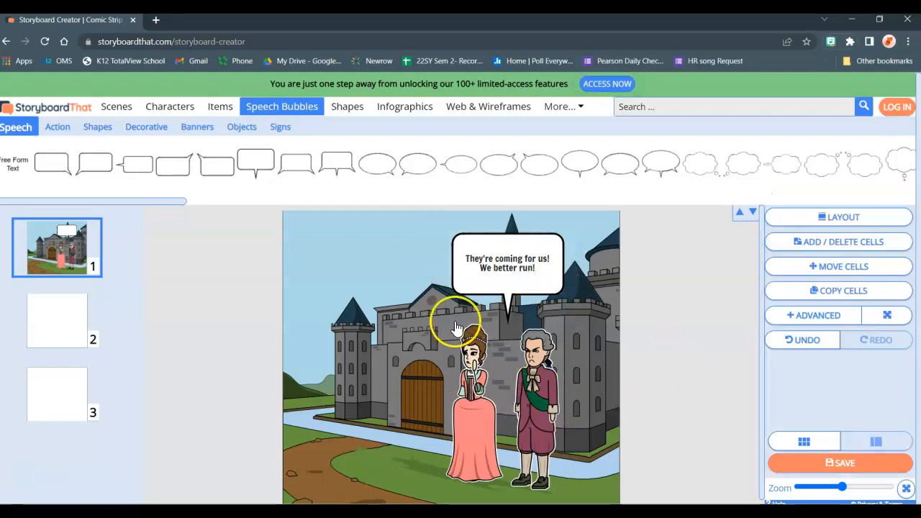
- Fill the second cell with the Historical stone cellar scene that has two arches, a wall torch and wooden barrels
click(75, 330)
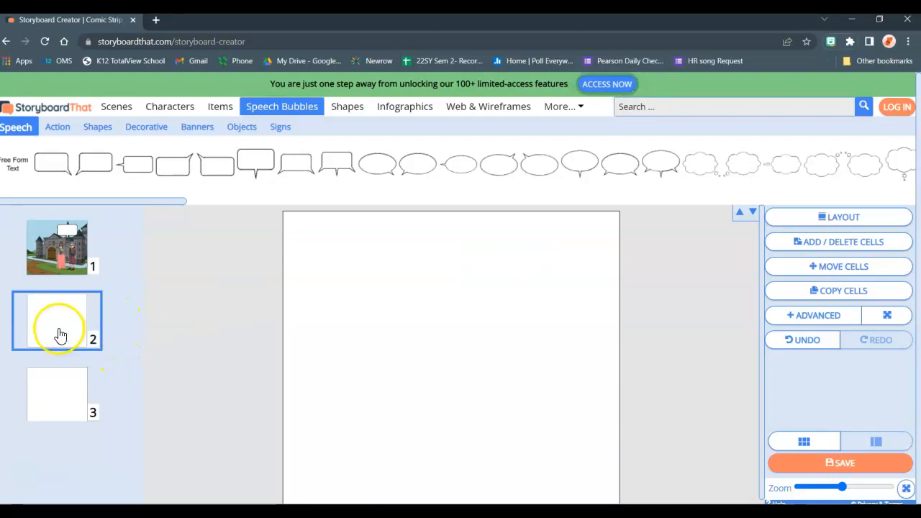
click(116, 109)
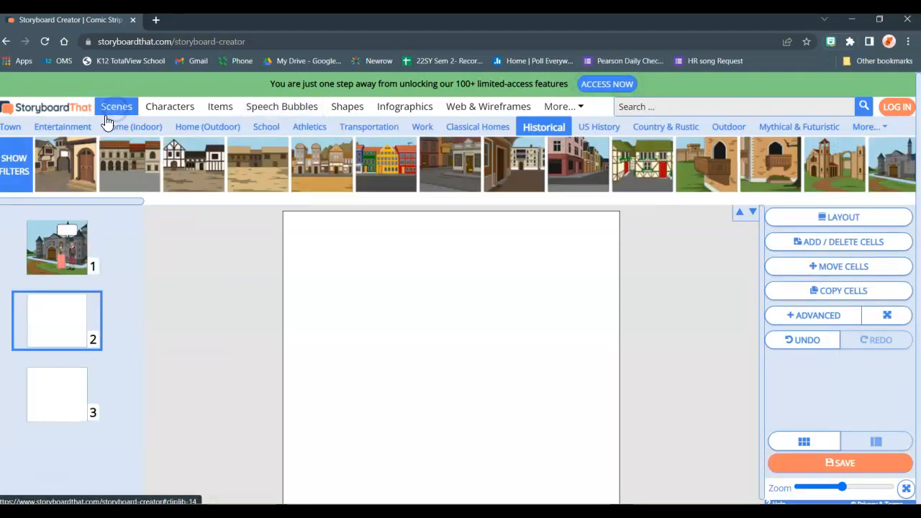
drag(115, 204, 243, 216)
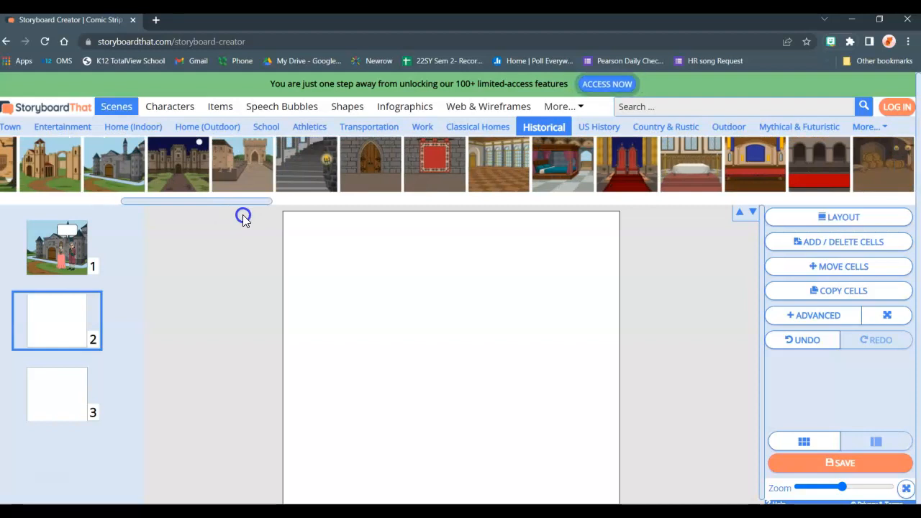
drag(243, 216, 312, 214)
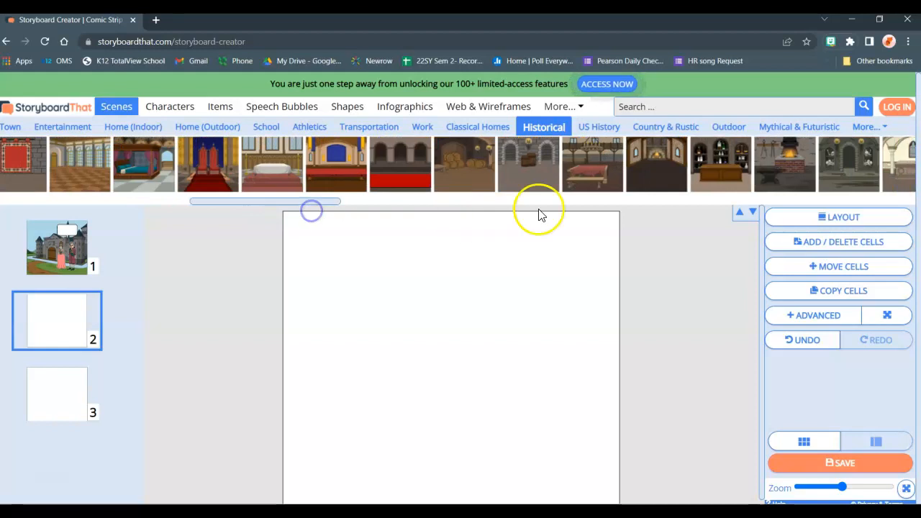
mouse_move(524, 169)
drag(513, 213, 483, 370)
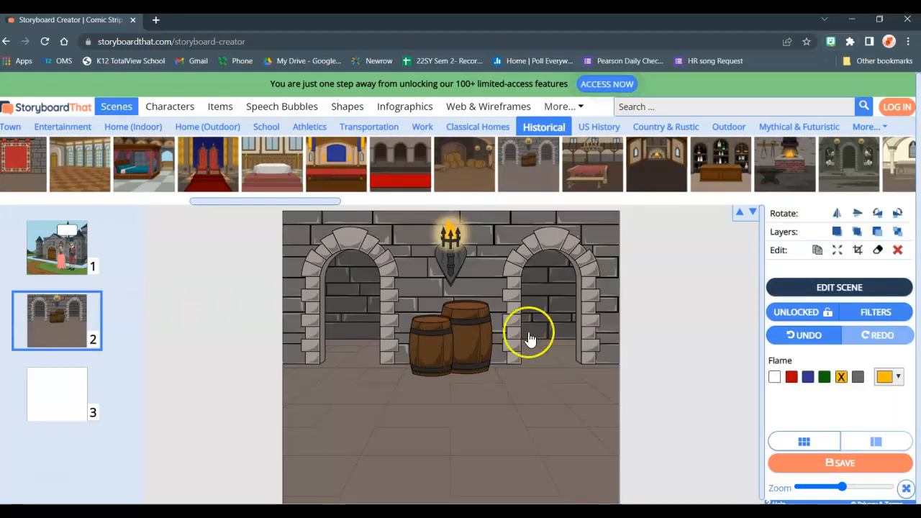
- Replace the second cell's background with the Historical crypt scene that has skull-filled niches beside an arched doorway
mouse_move(800, 180)
mouse_move(834, 175)
drag(832, 175, 484, 327)
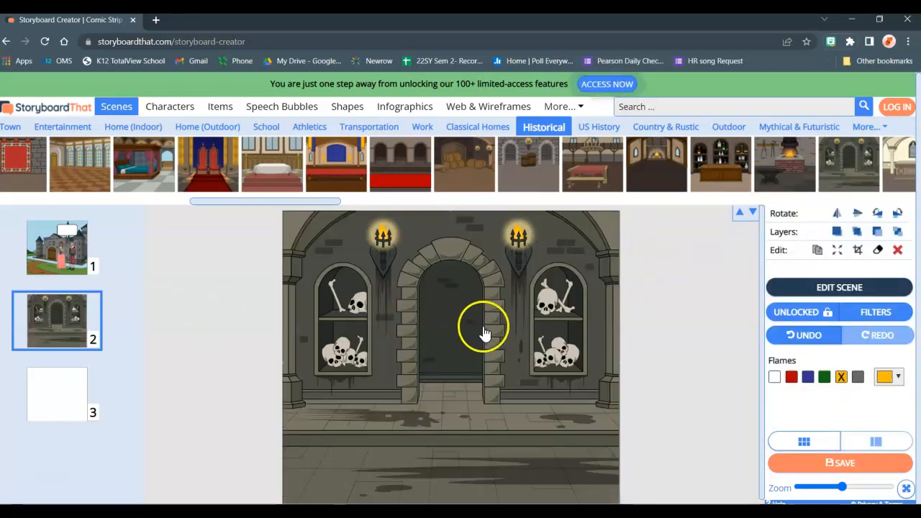
scroll(244, 317, down, 1)
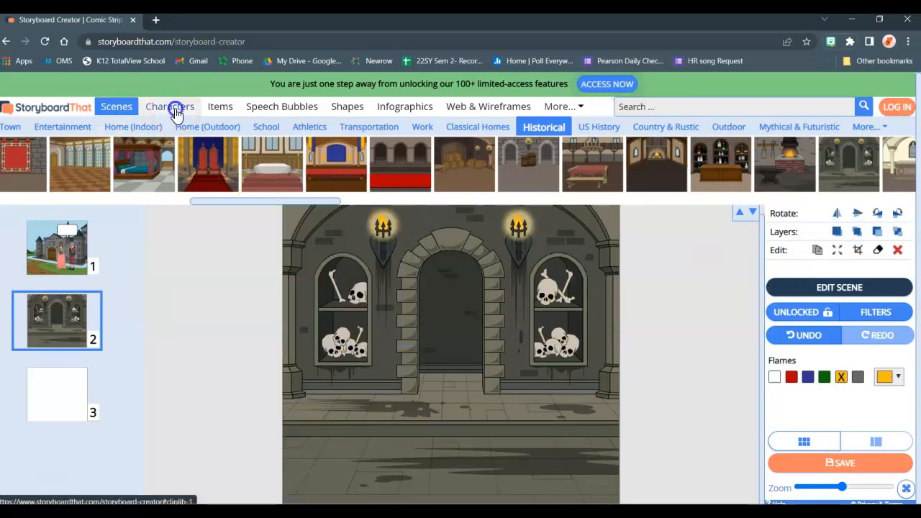
- Add the 1600s to 1800s man in a maroon coat and red breeches and the woman in a maroon gown side by side before the doorway
click(176, 114)
mouse_move(569, 169)
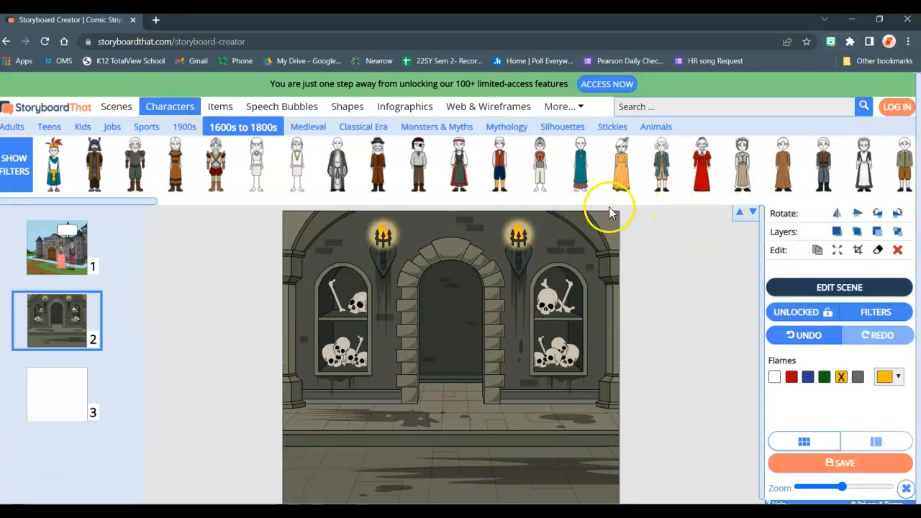
drag(151, 209, 400, 212)
mouse_move(529, 184)
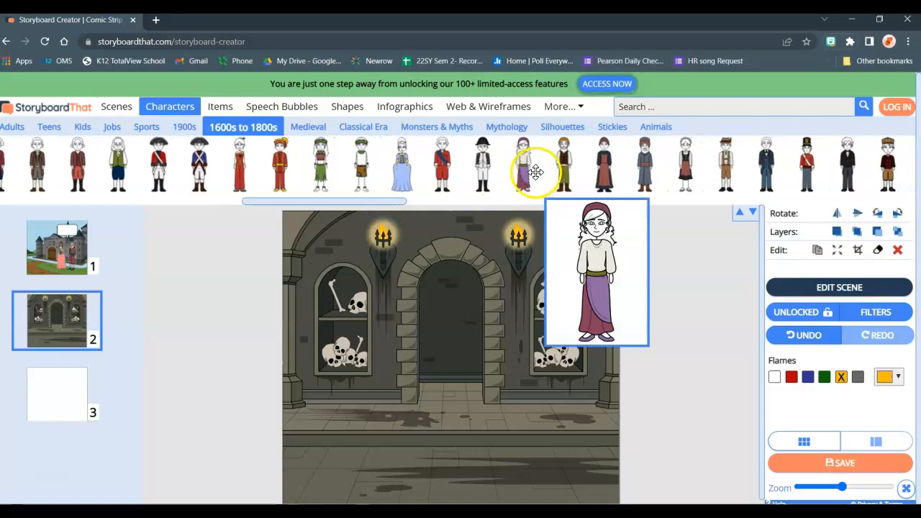
drag(401, 202, 456, 209)
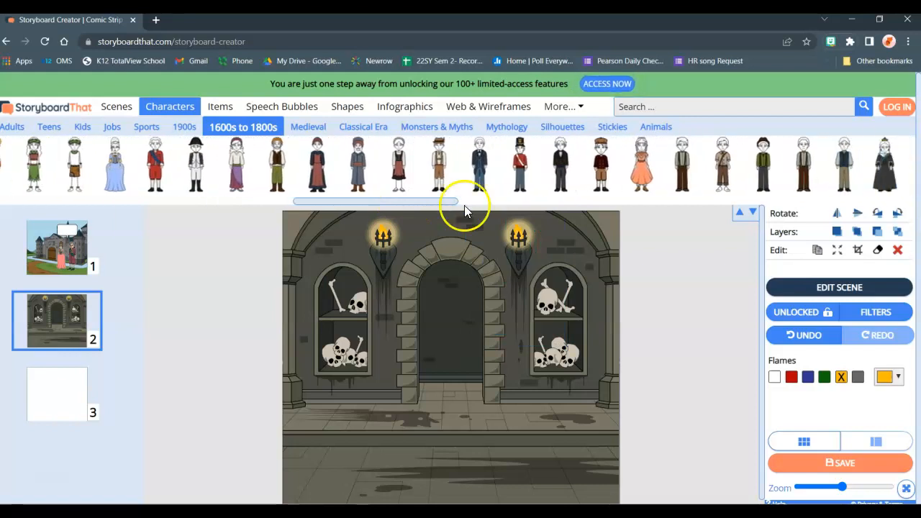
mouse_move(679, 173)
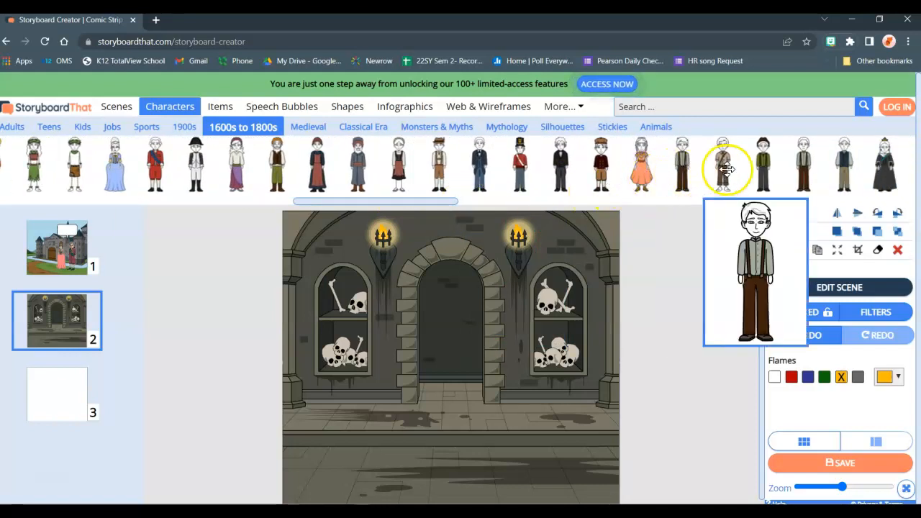
mouse_move(807, 166)
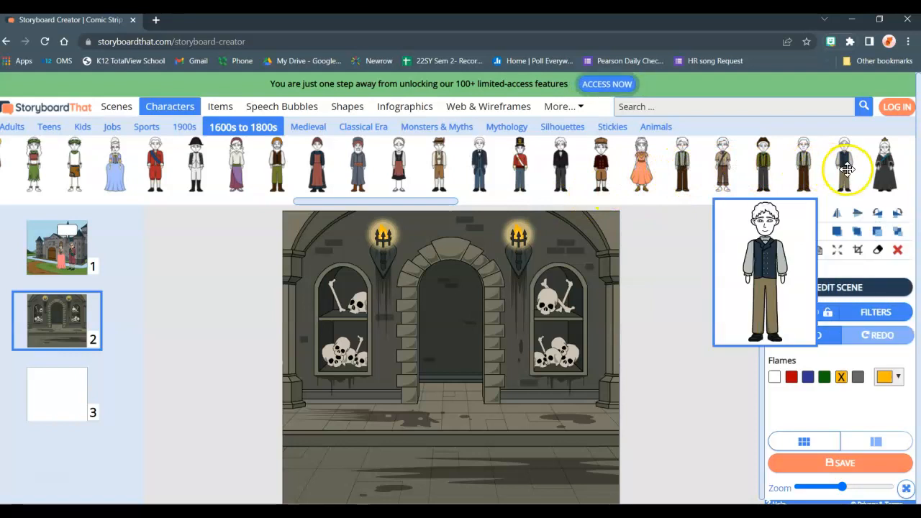
mouse_move(890, 170)
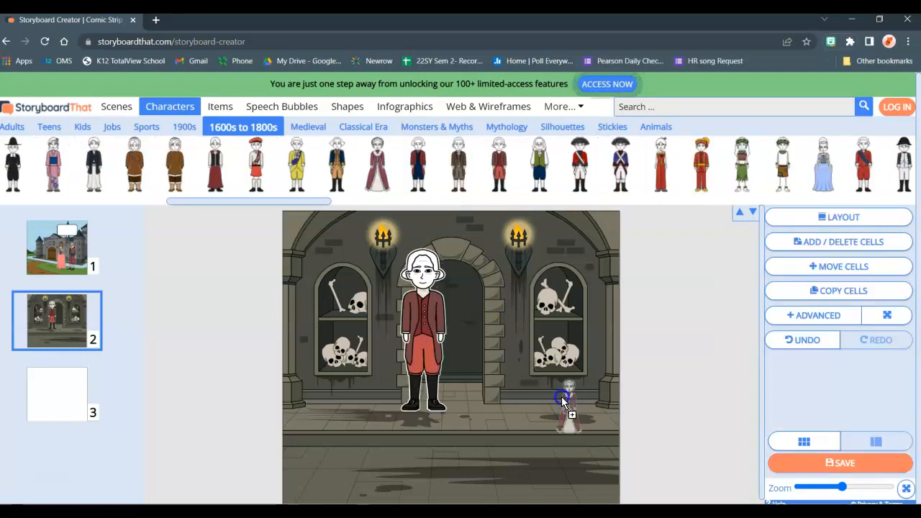
drag(510, 350, 508, 346)
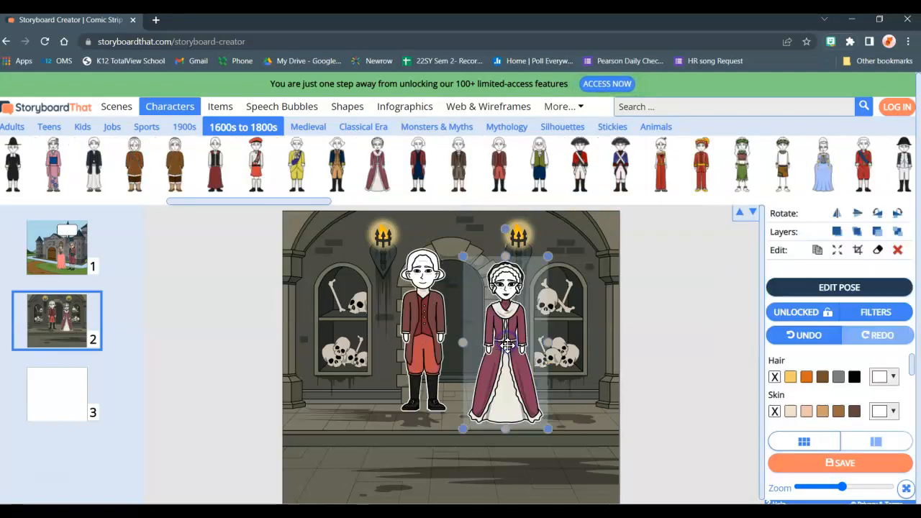
- Open the woman in the second cell for pose editing
click(682, 386)
click(532, 370)
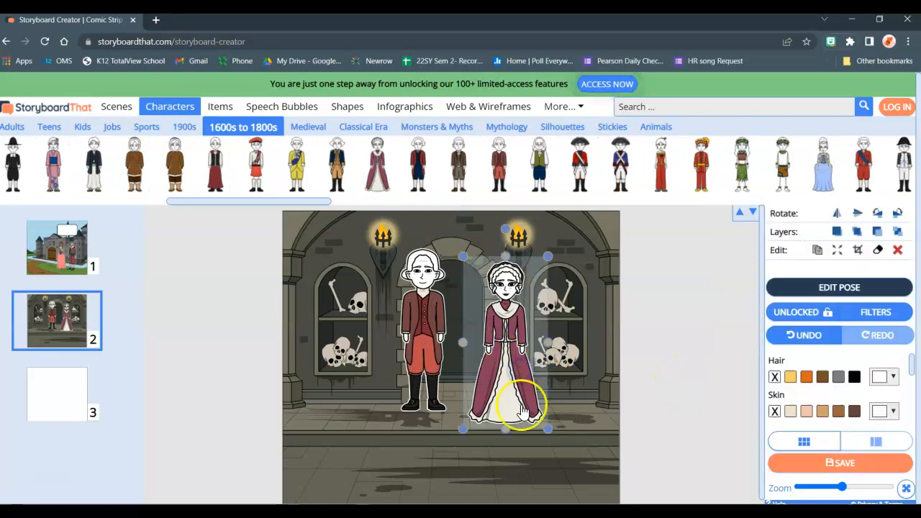
click(835, 288)
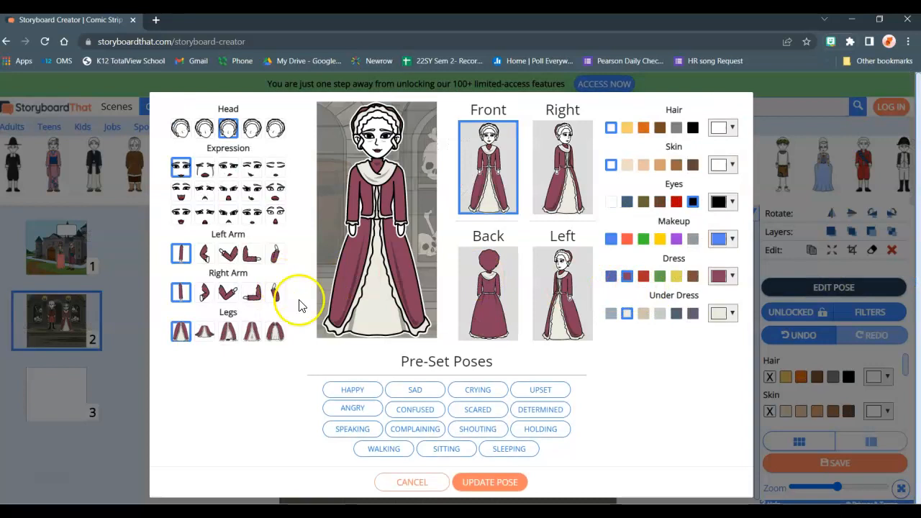
- Try the walking, kneeling and seated leg positions on the woman, and return her to the standing one
click(229, 334)
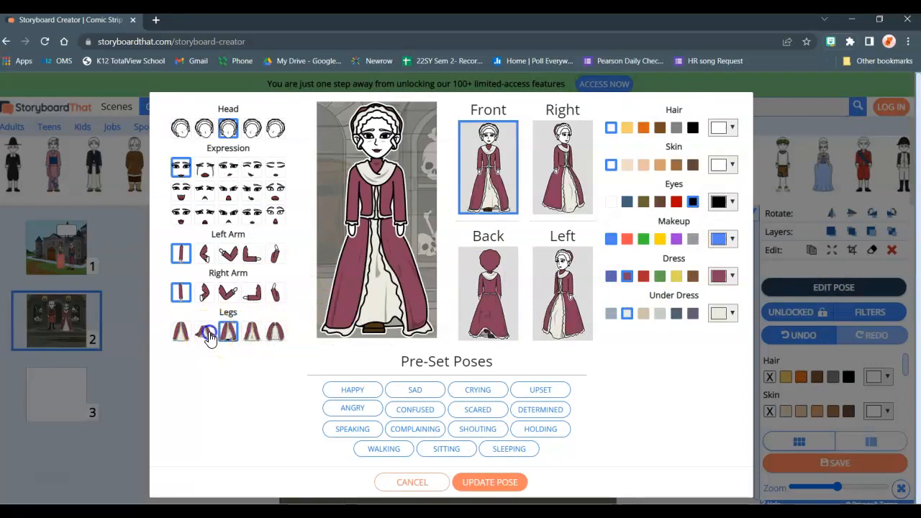
click(206, 333)
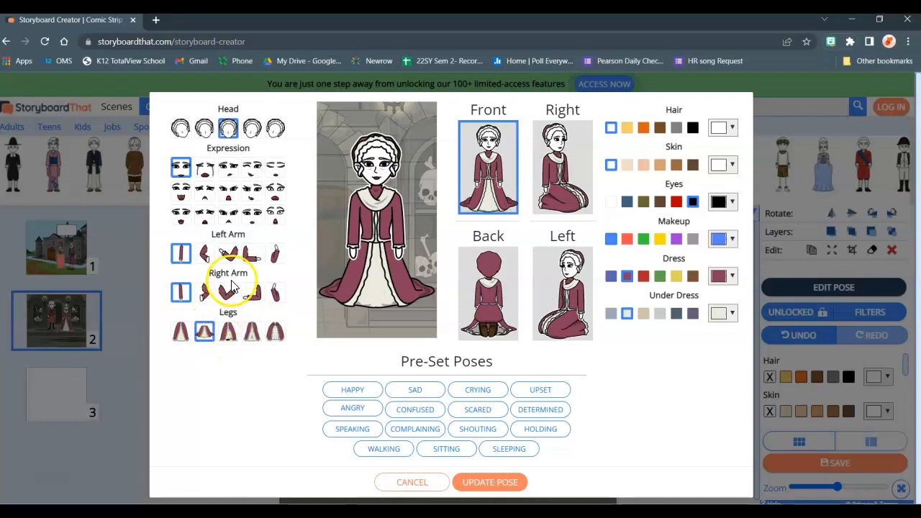
click(277, 334)
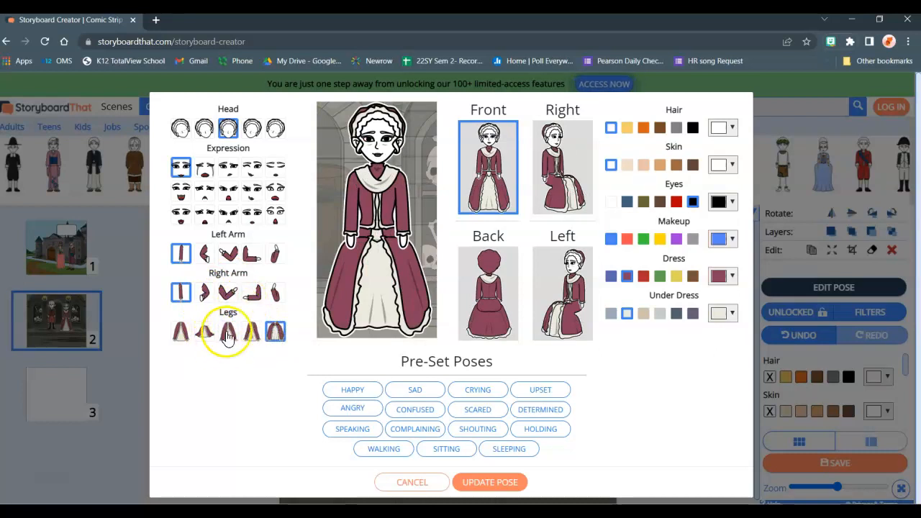
click(189, 335)
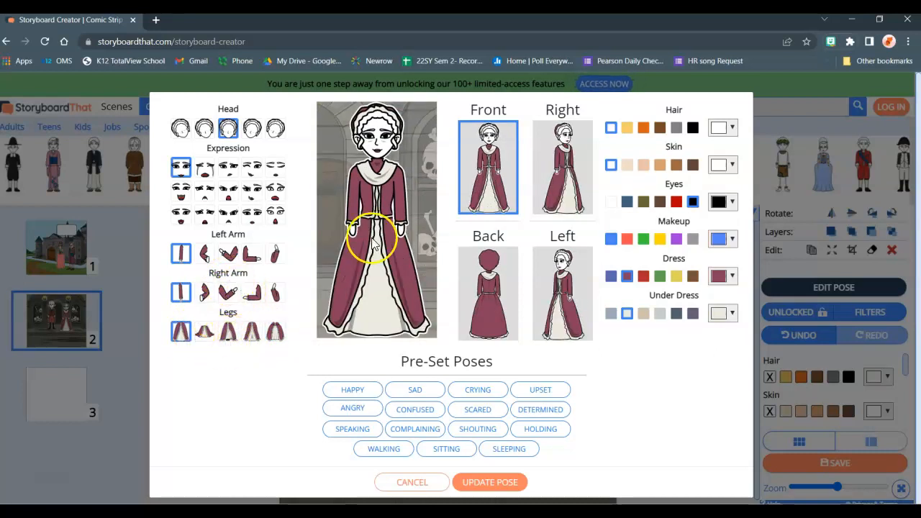
- Recolor the woman with pale skin, a dark slate-blue under dress and brown hair
click(645, 165)
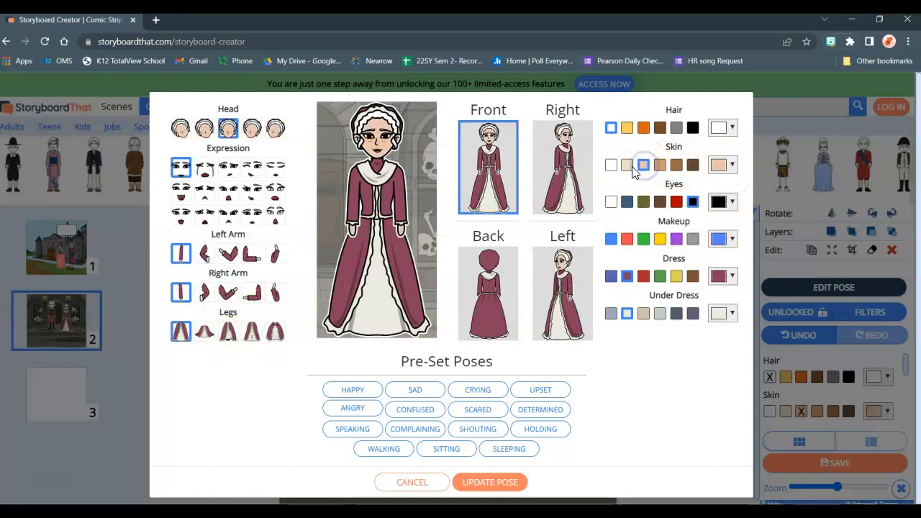
click(628, 166)
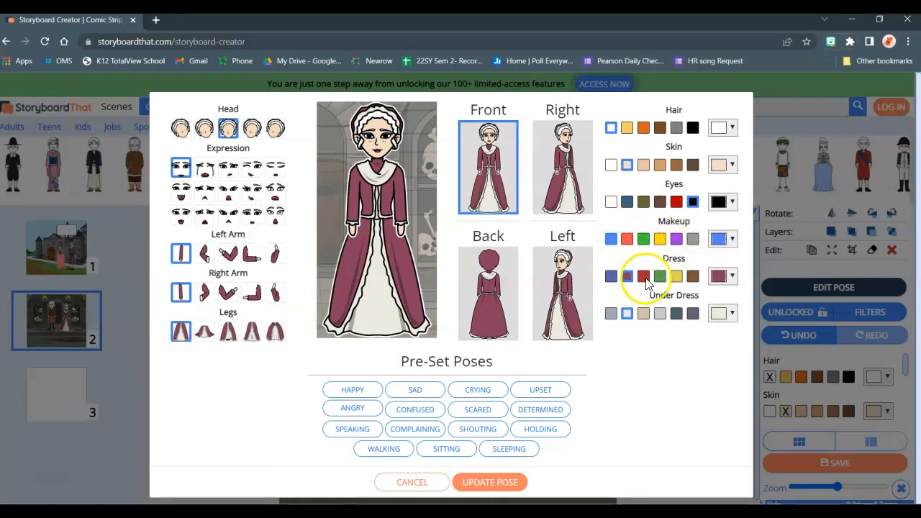
click(677, 315)
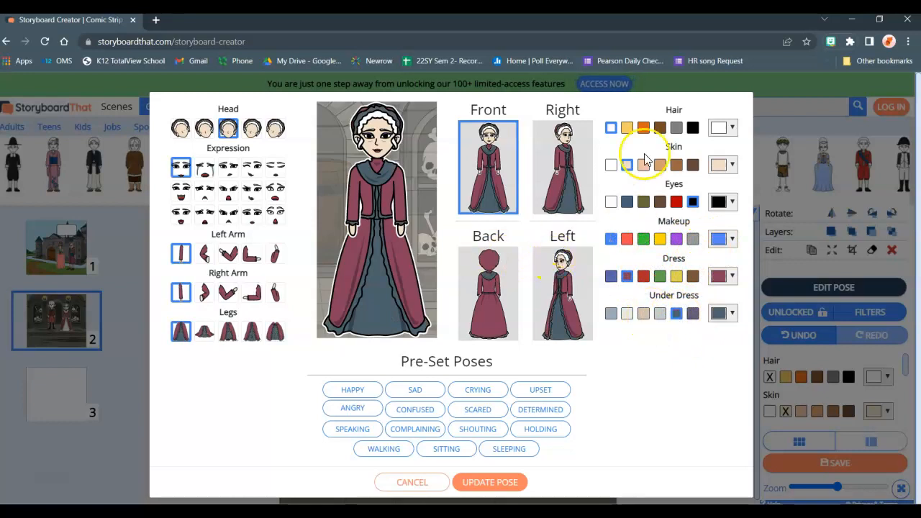
click(676, 128)
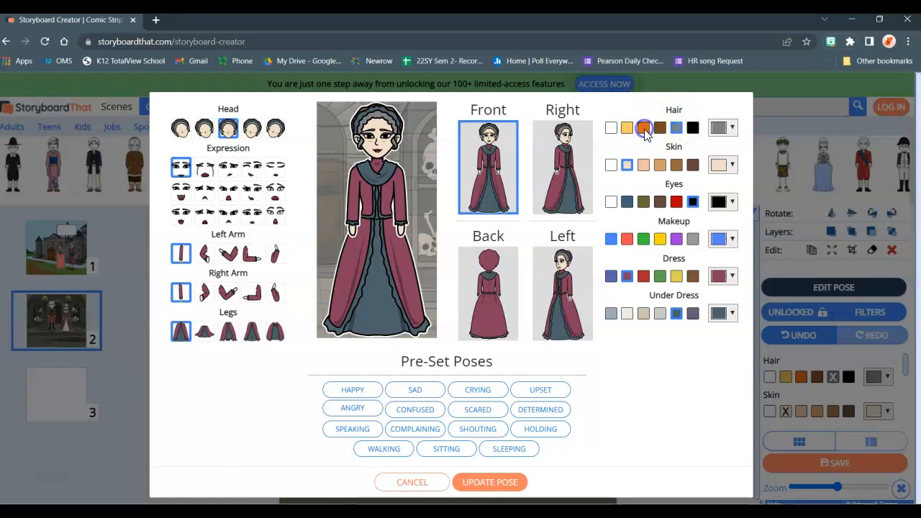
click(660, 129)
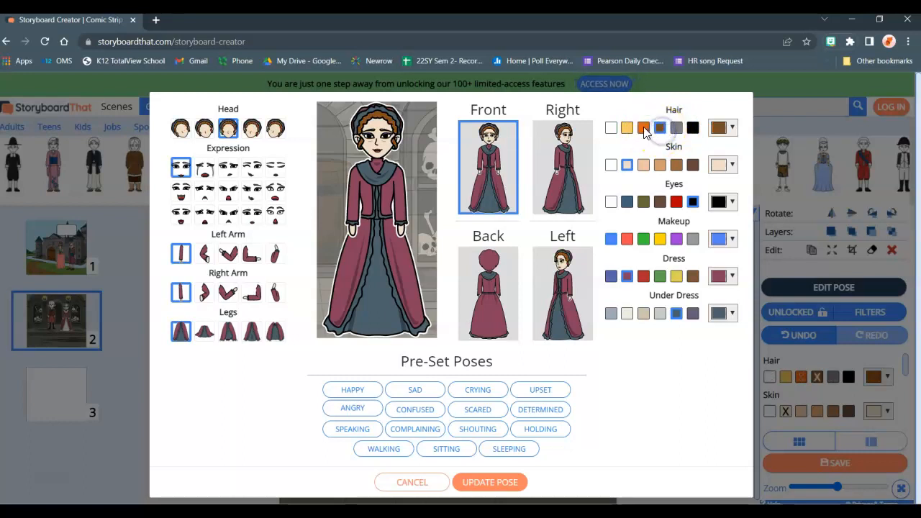
- Try several expressions on the woman, settle on the frightened open-mouthed one, and apply the pose
click(206, 219)
click(181, 214)
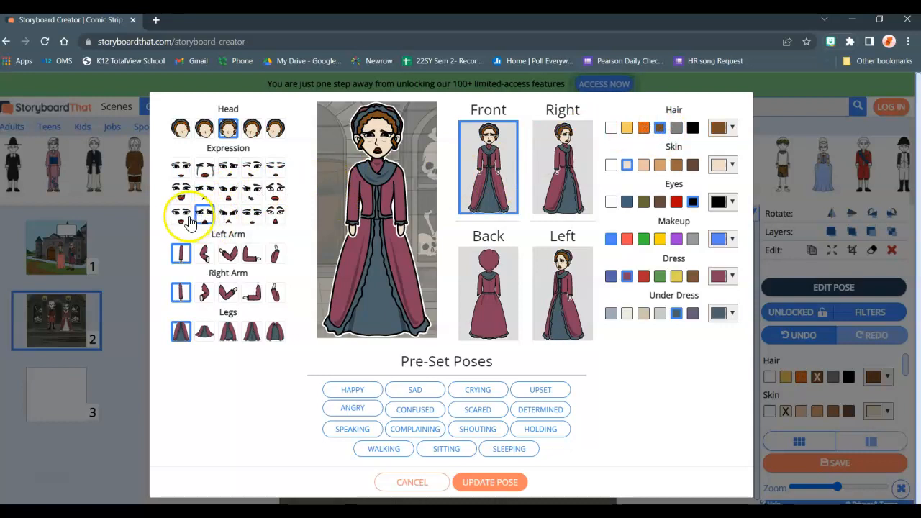
click(253, 214)
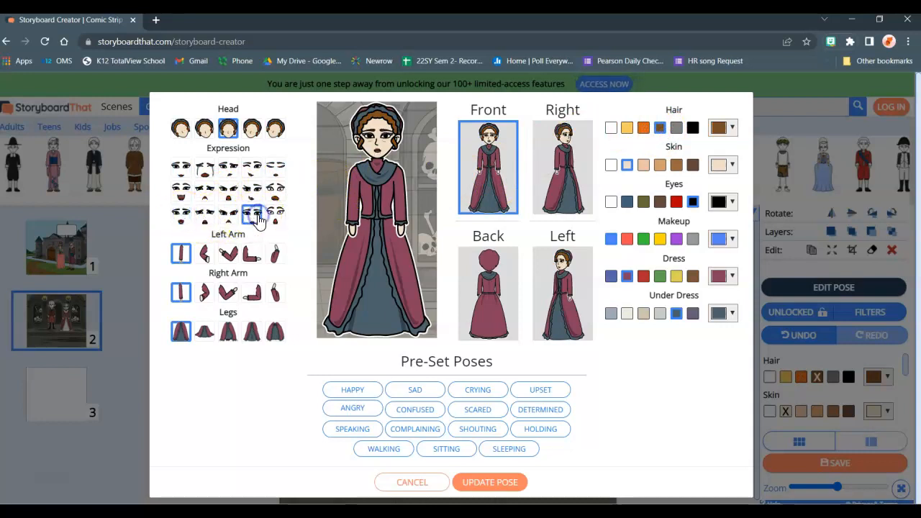
click(275, 217)
click(276, 191)
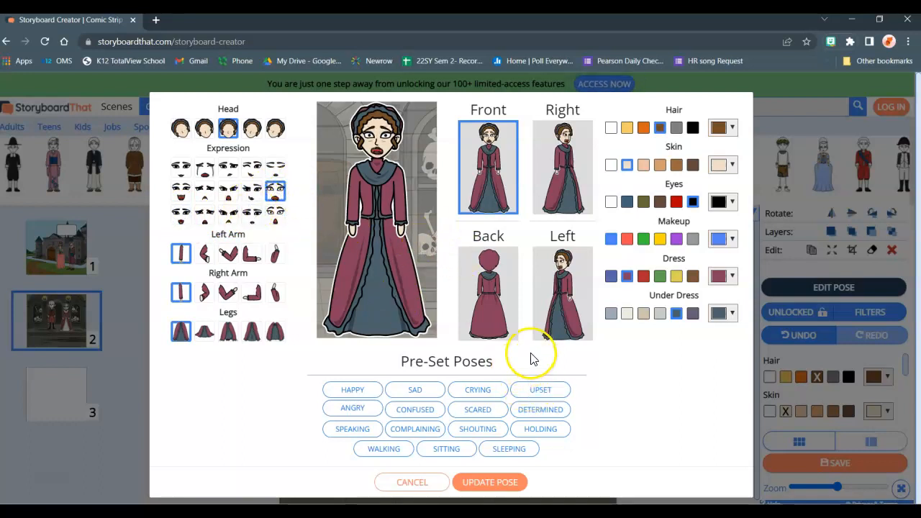
click(504, 482)
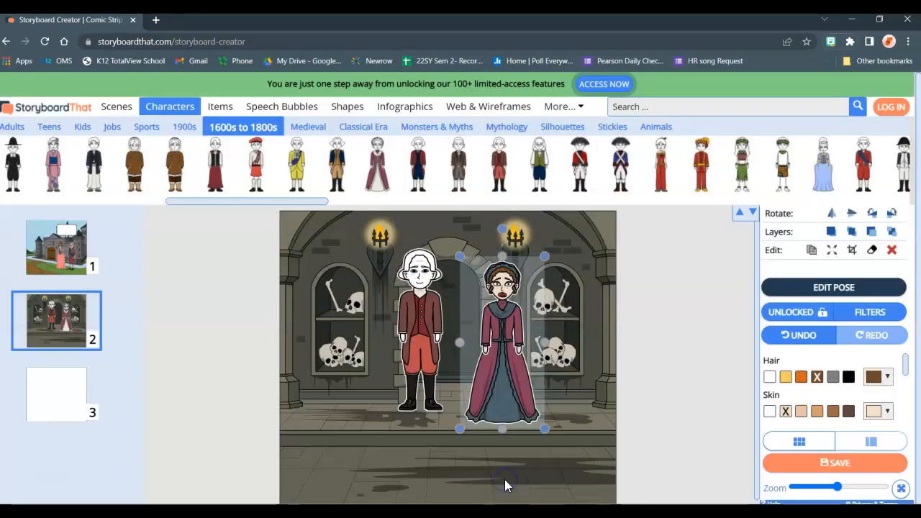
click(442, 355)
- Add a rounded rectangular speech bubble with a downward tail above the man, reading "I Guess we shouldn't have run away from our country."
click(272, 108)
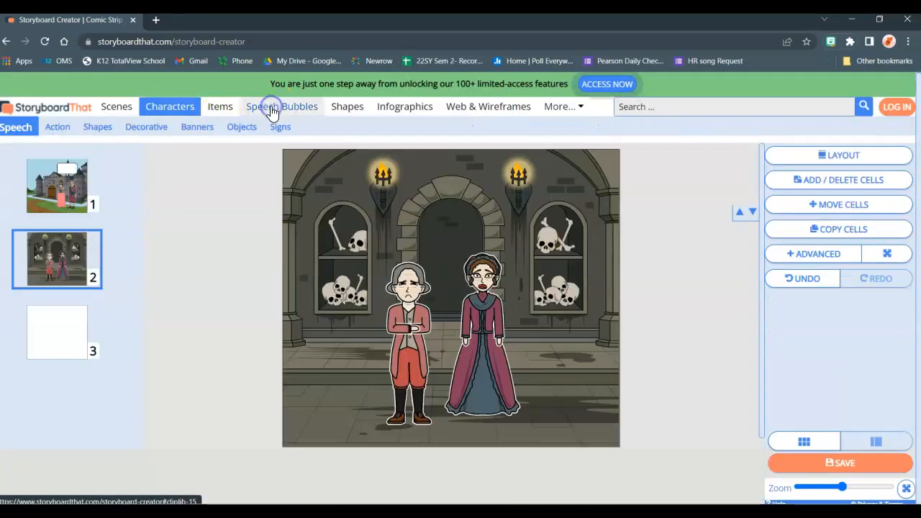
mouse_move(64, 160)
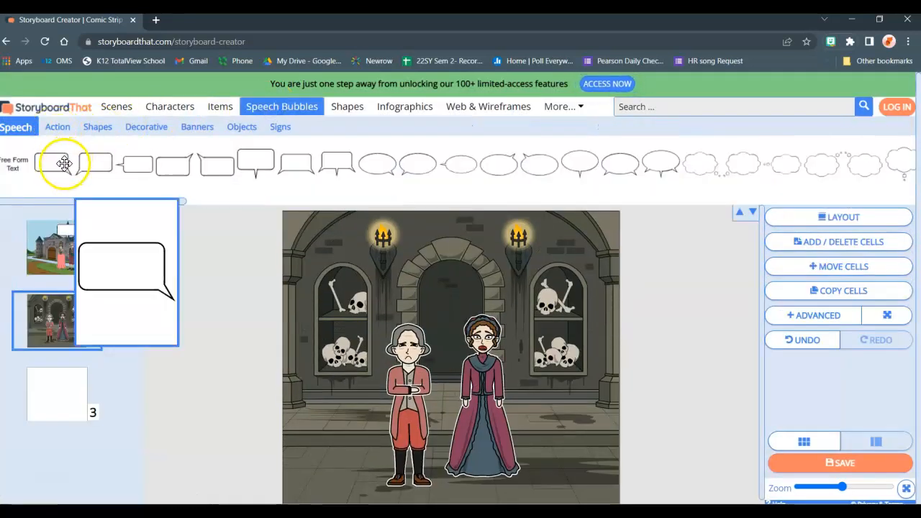
mouse_move(255, 168)
drag(258, 170, 407, 269)
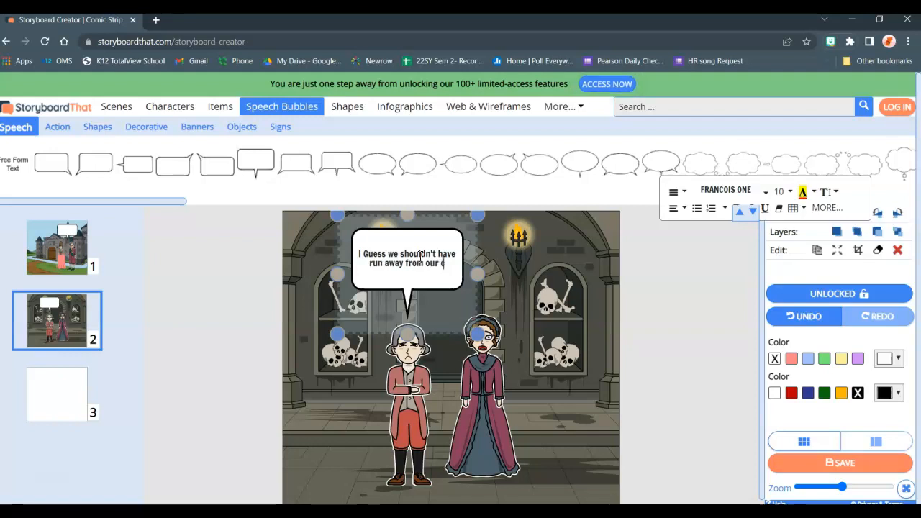
text(ry)
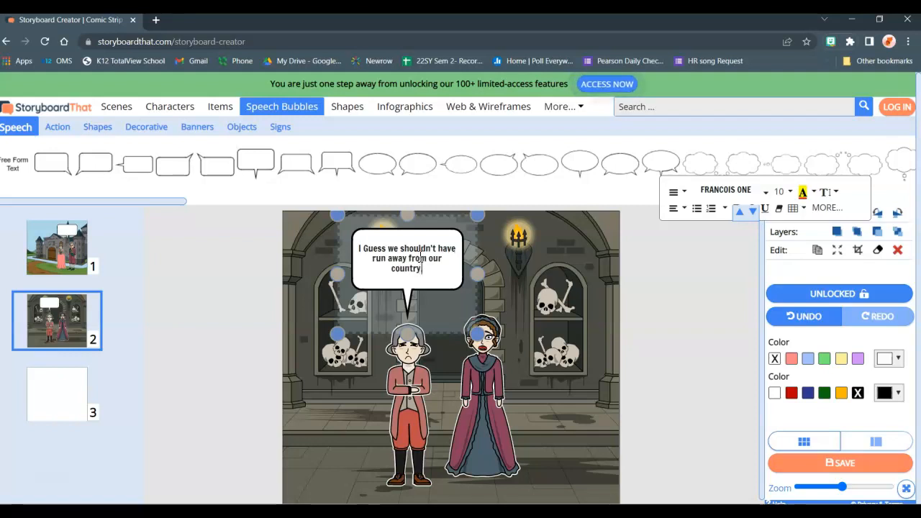
text(.)
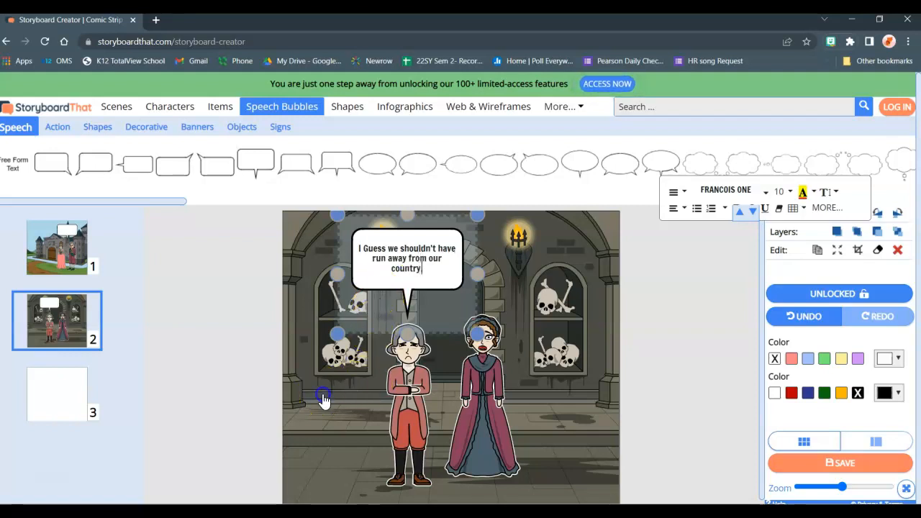
click(324, 400)
click(248, 395)
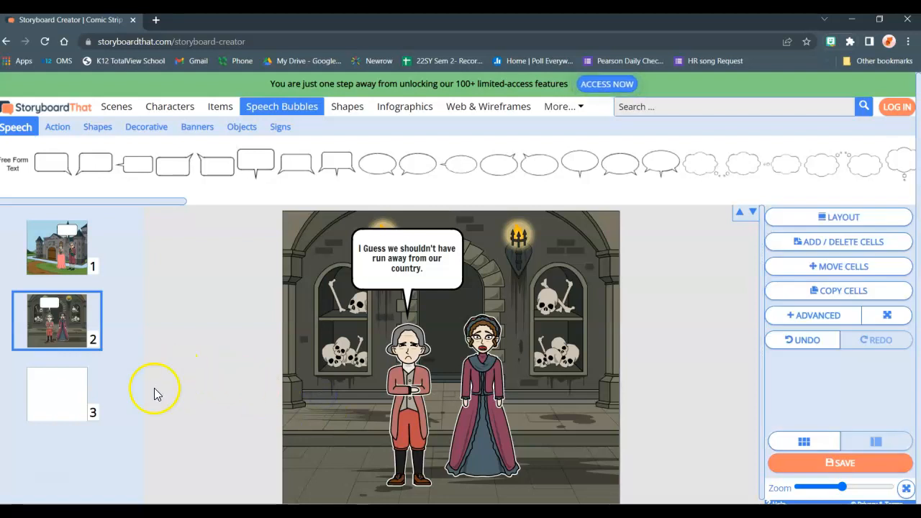
- Fill the third cell with the half-timbered village scene under a grey sky, search the library for "guillotine", and clear the search
click(45, 403)
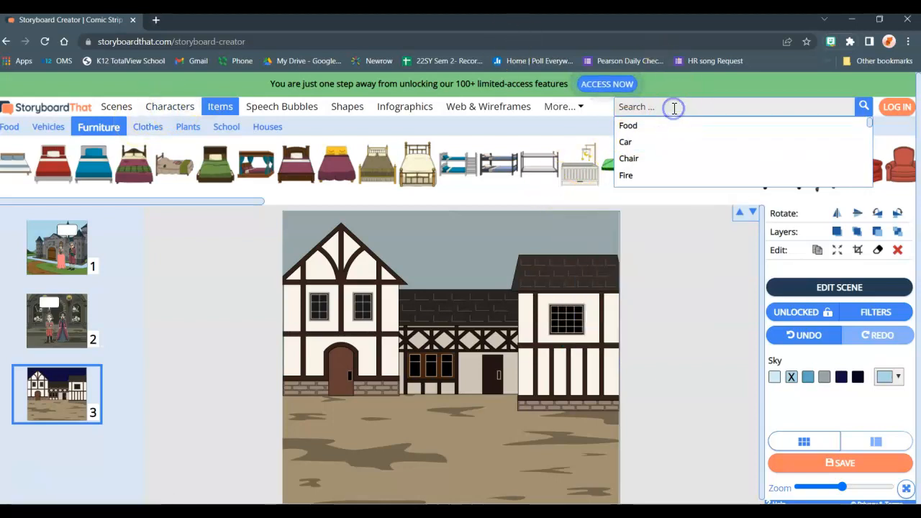
text(guillotine)
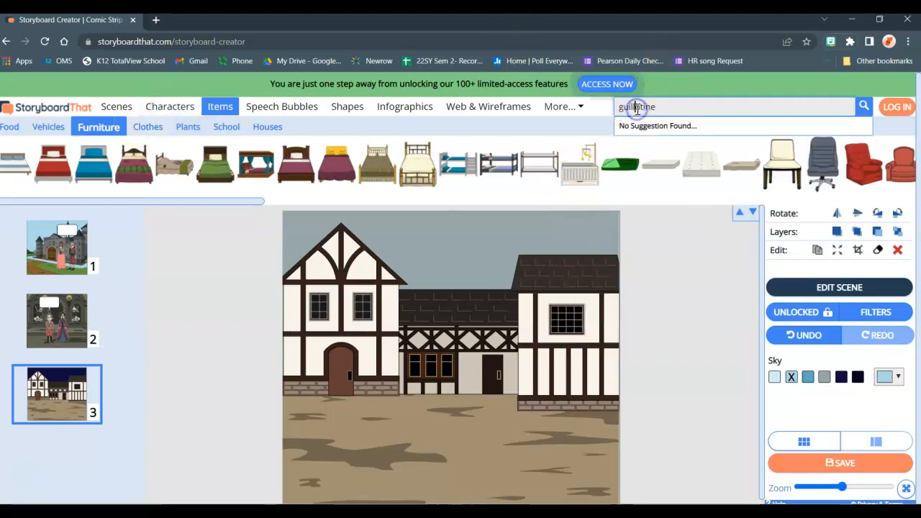
click(676, 249)
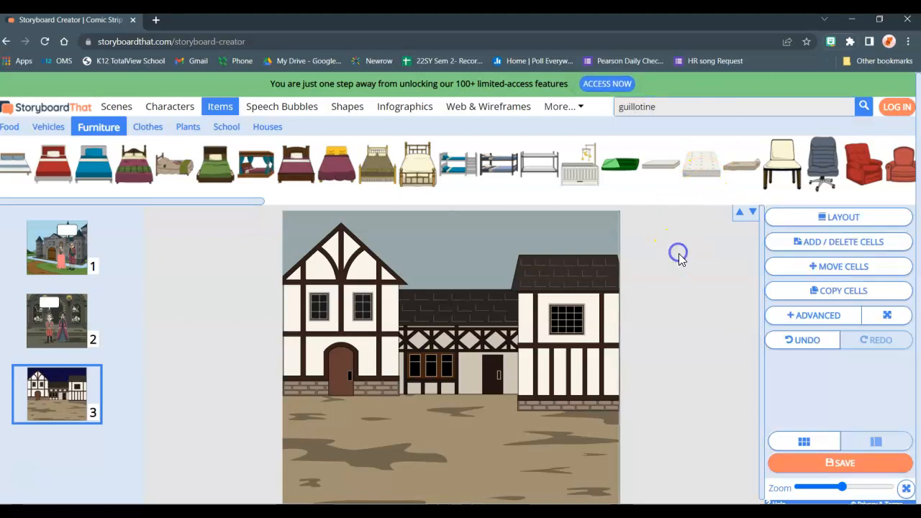
click(708, 112)
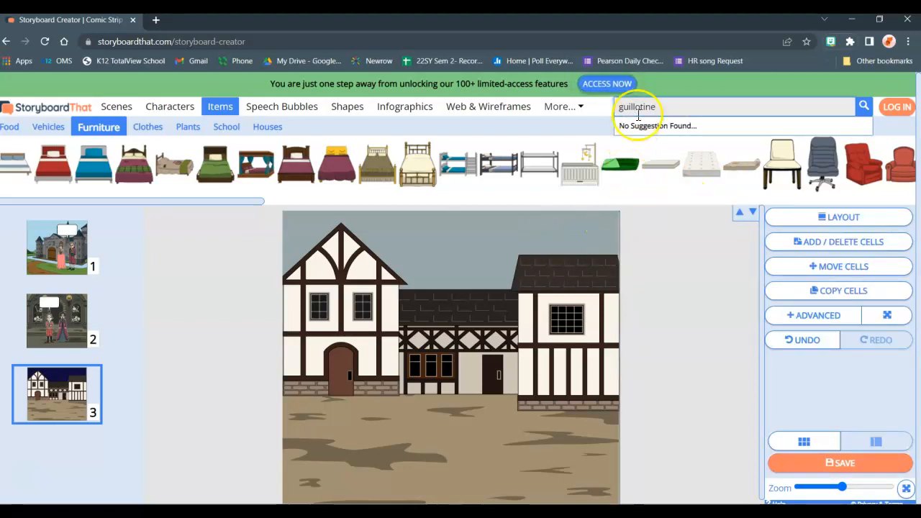
drag(662, 107, 598, 119)
key(BackSpace)
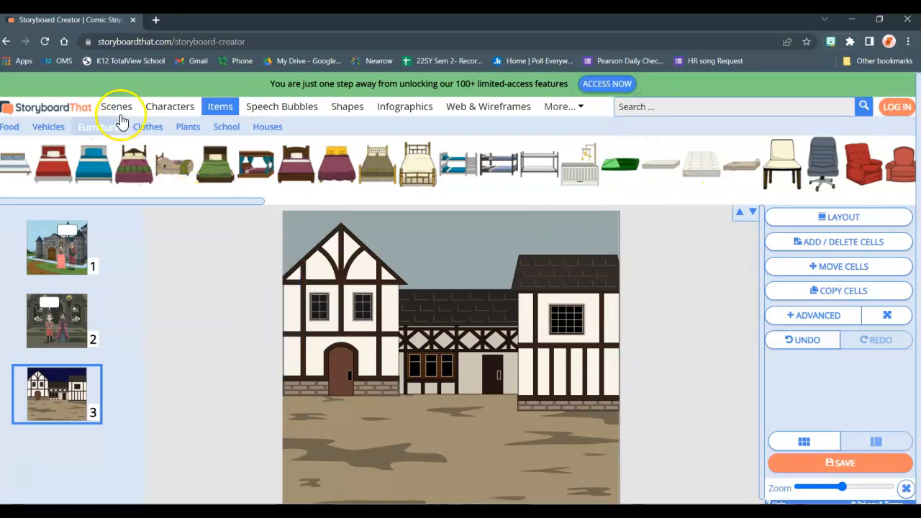
- Add a 1600s to 1800s man and woman resembling the second cell's couple to the third cell, posed frightened with hands on their cheeks
click(156, 114)
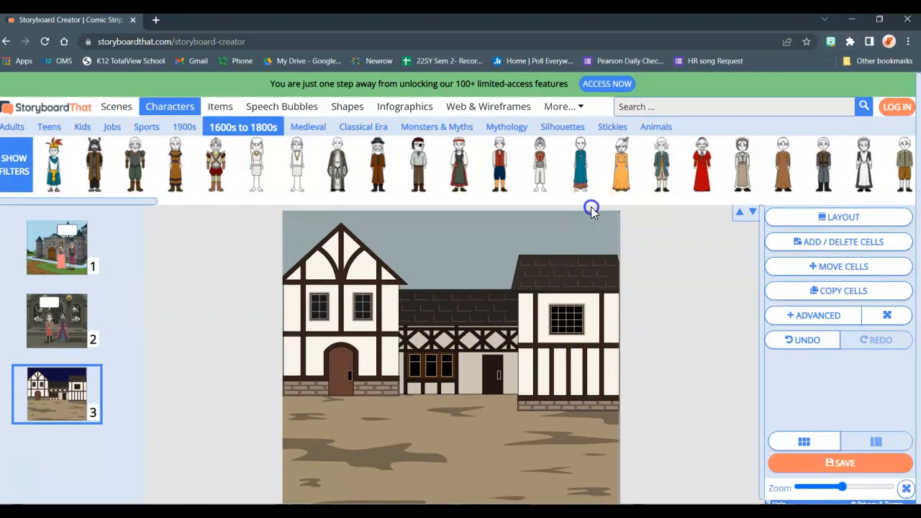
drag(103, 199, 369, 201)
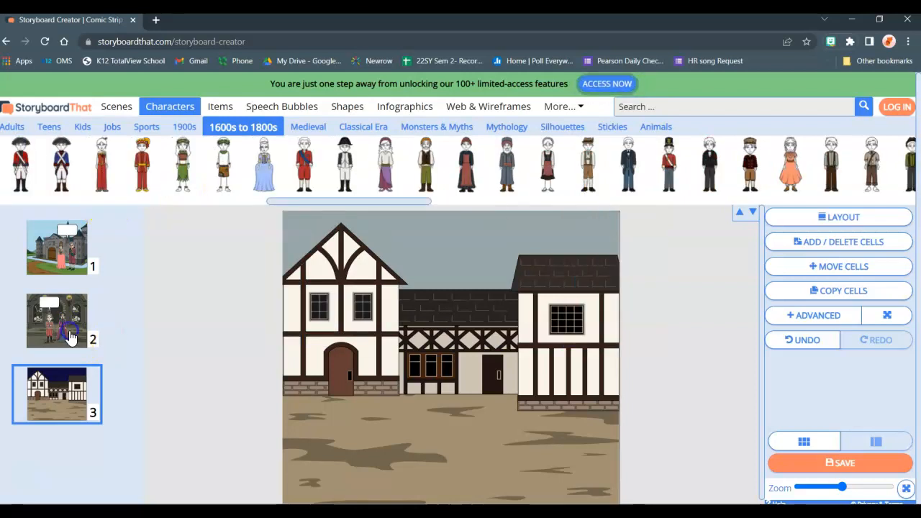
click(71, 336)
click(459, 416)
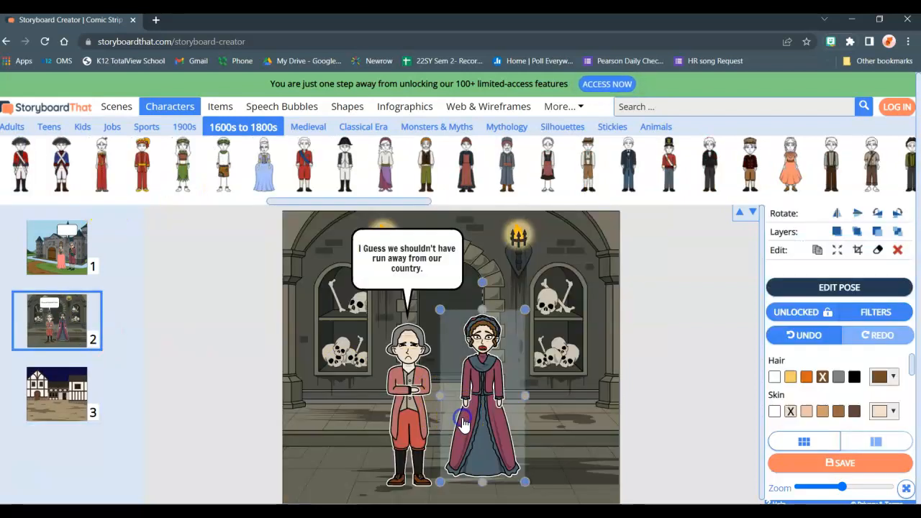
click(61, 393)
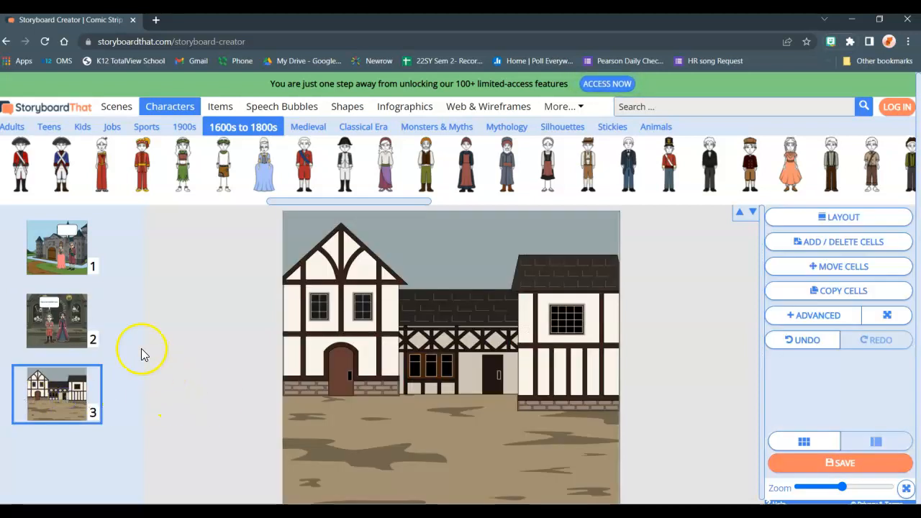
click(50, 328)
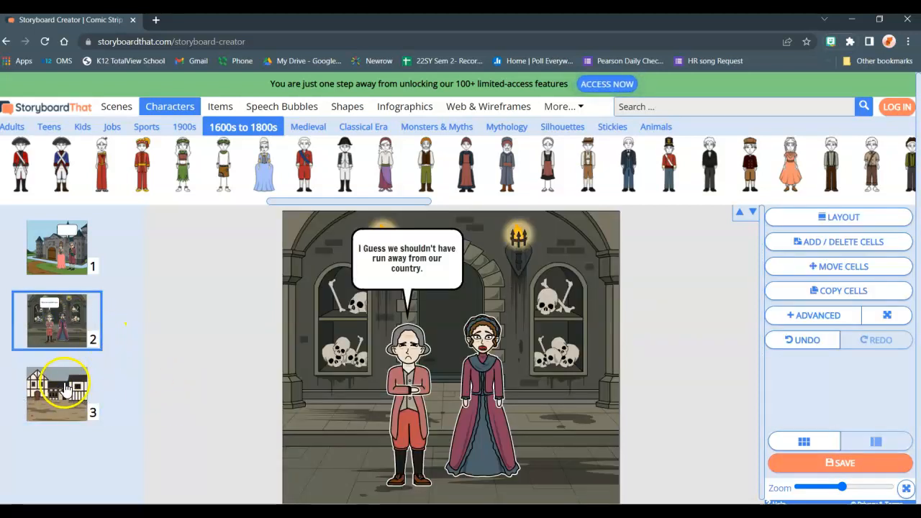
click(58, 401)
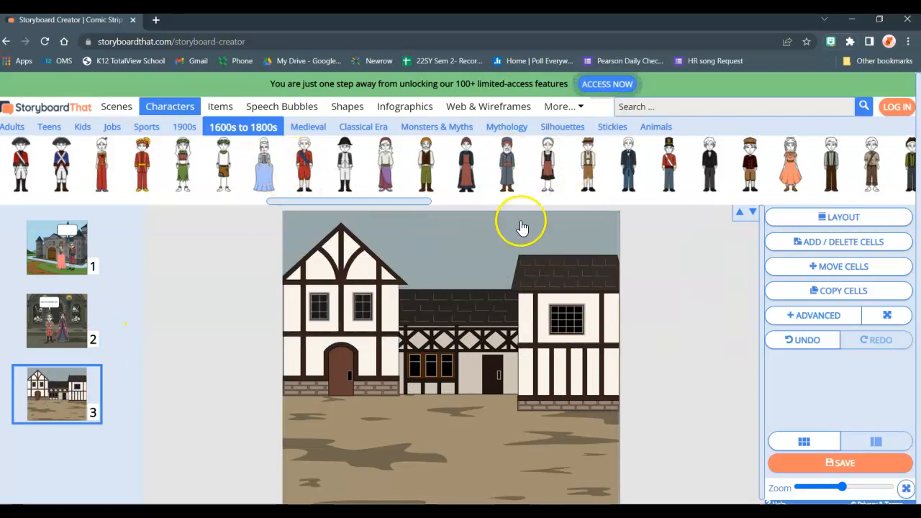
click(436, 489)
scroll(475, 400, down, 1)
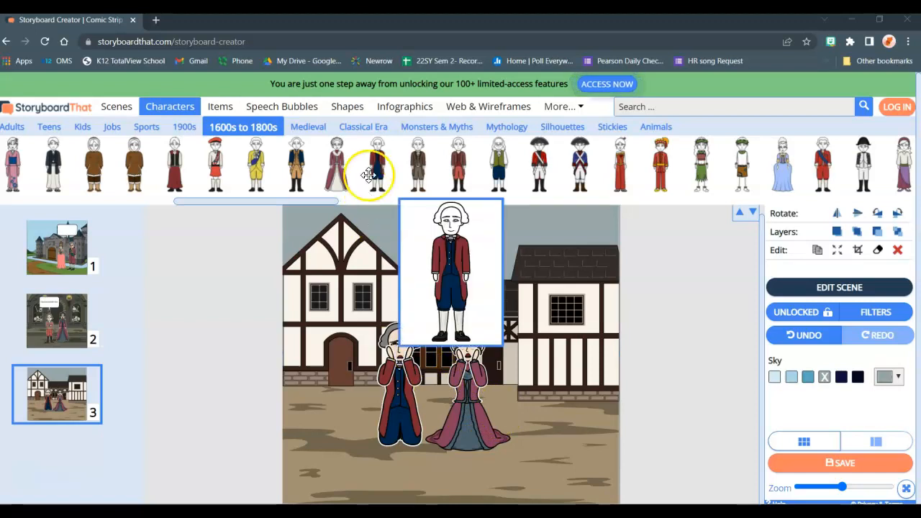
- Add a rounded rectangular speech bubble with a downward tail just above the couple, reading "Don't take our heads!"
click(292, 108)
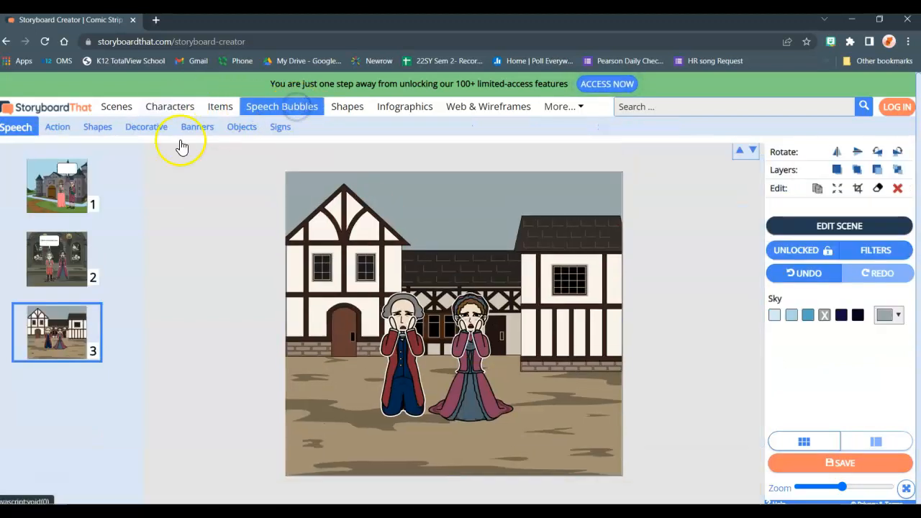
click(124, 156)
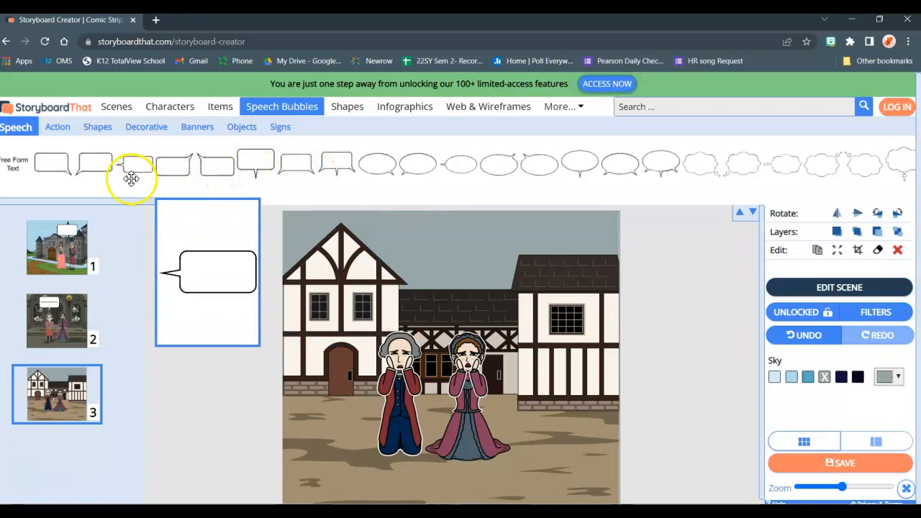
drag(251, 167, 438, 264)
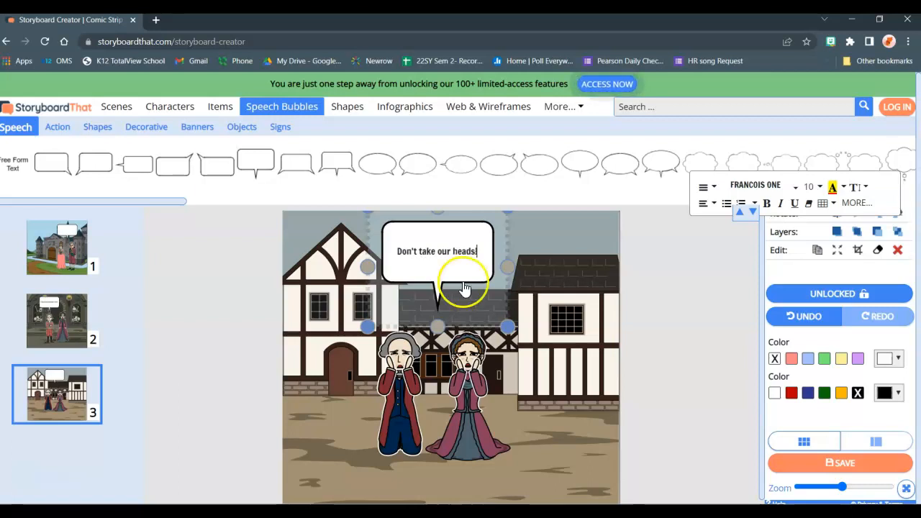
click(667, 356)
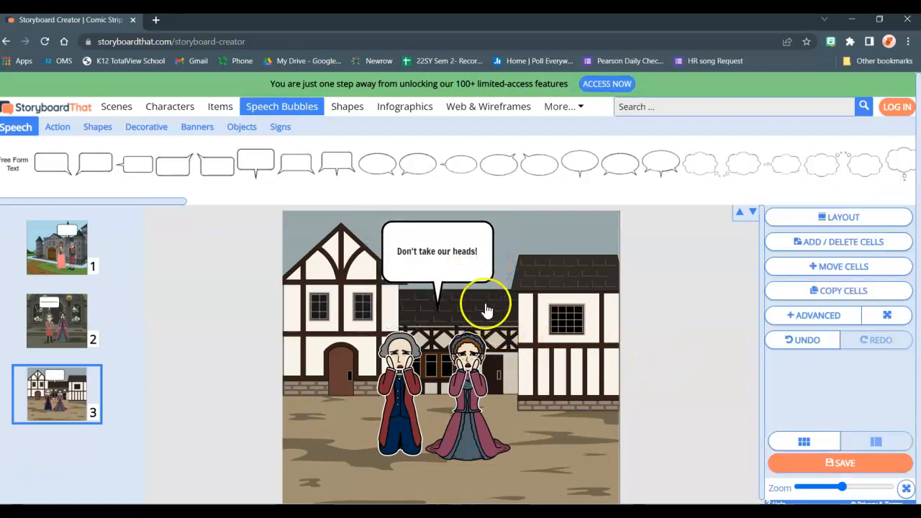
drag(460, 284, 456, 298)
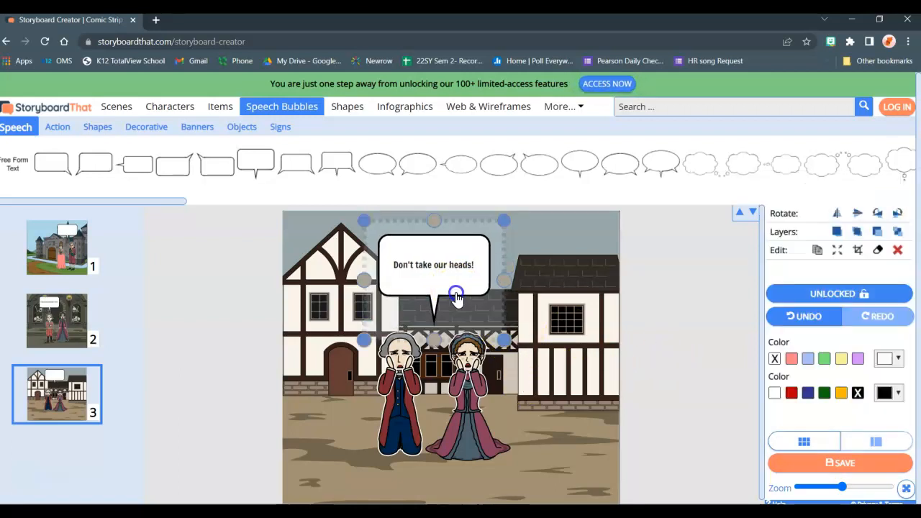
click(539, 330)
click(629, 386)
scroll(633, 387, down, 1)
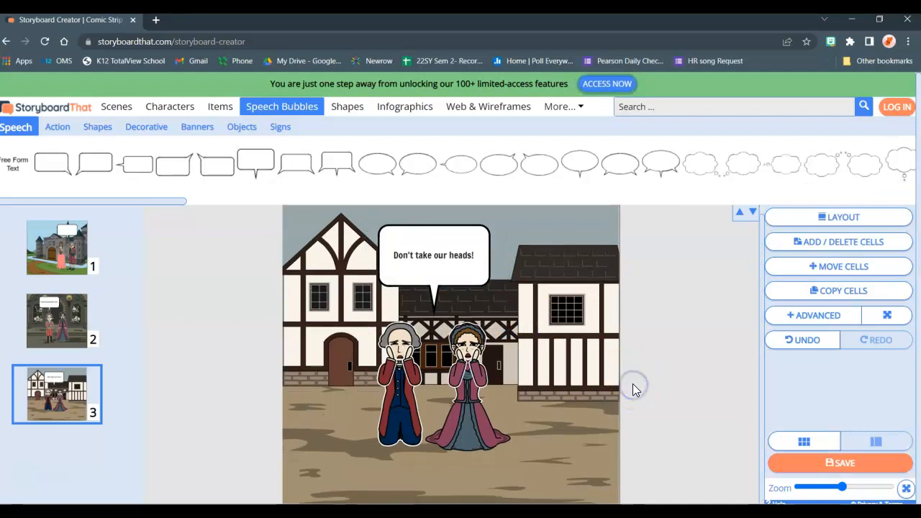
- Fit the whole first cell in the view and capture a rectangular screenshot of the castle scene
click(58, 267)
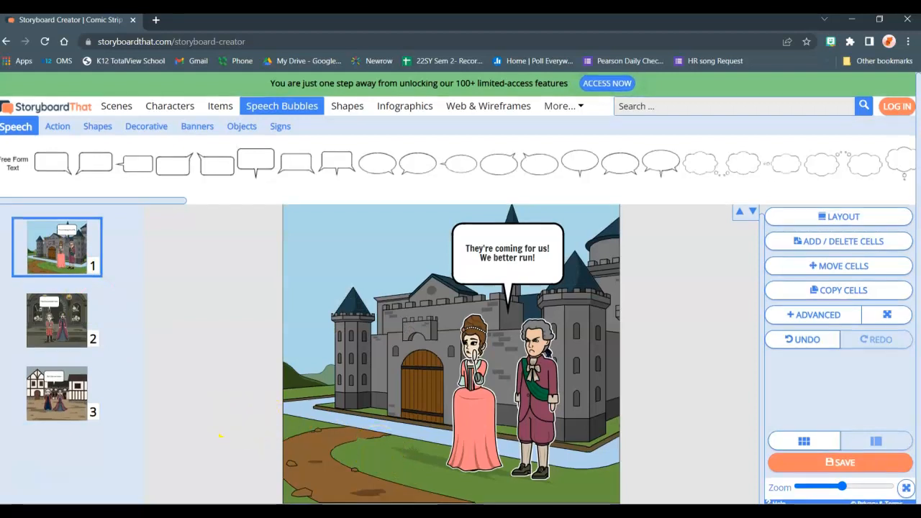
click(825, 488)
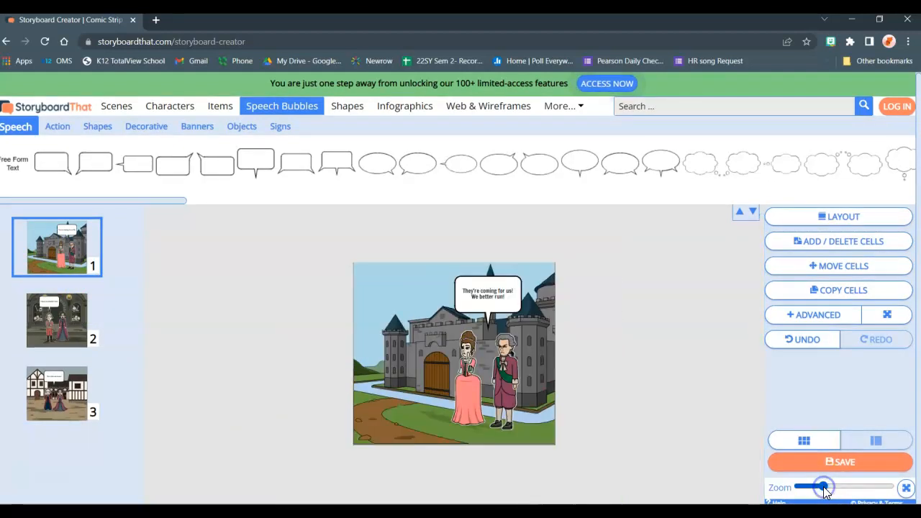
click(840, 488)
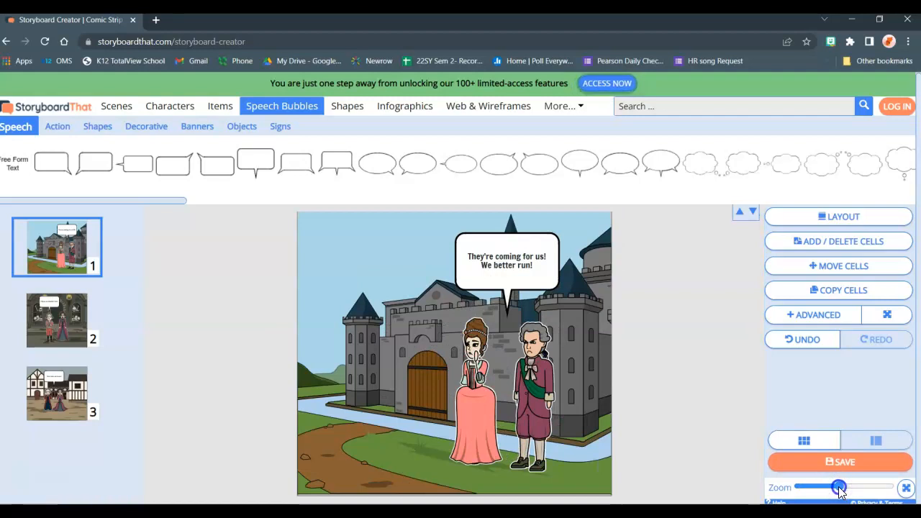
click(837, 489)
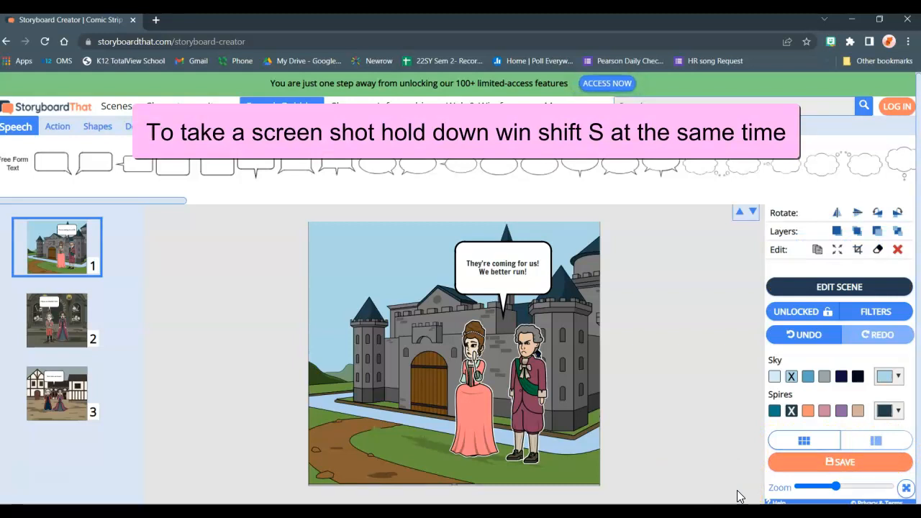
key(super+shift+s)
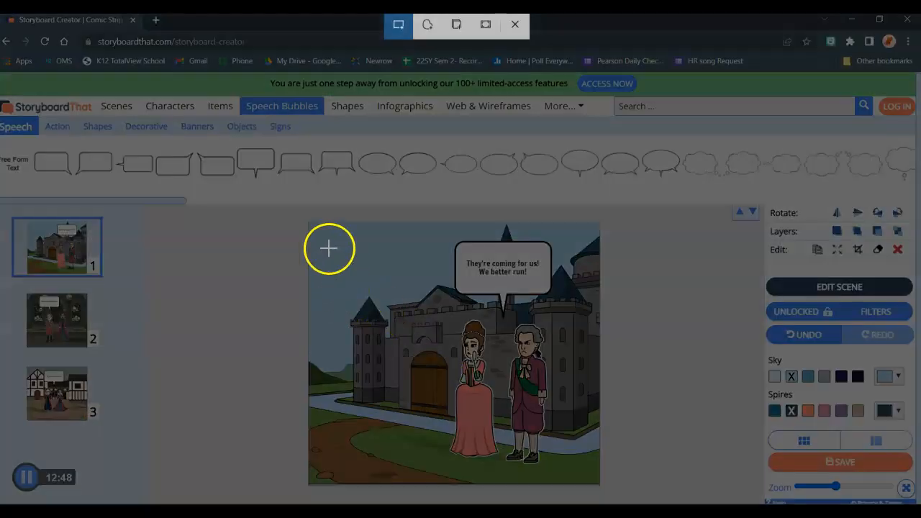
drag(308, 221, 600, 484)
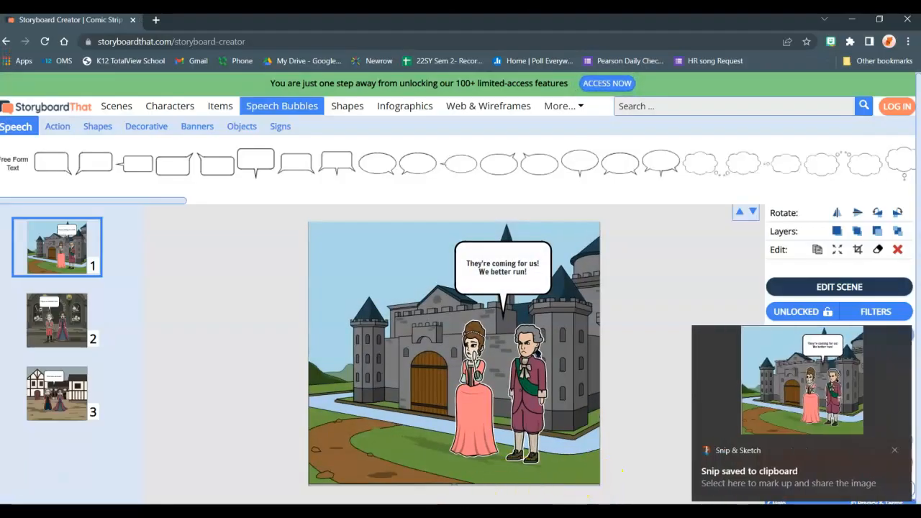
- Open Word, create a new blank document, and maximize its window
mouse_move(425, 511)
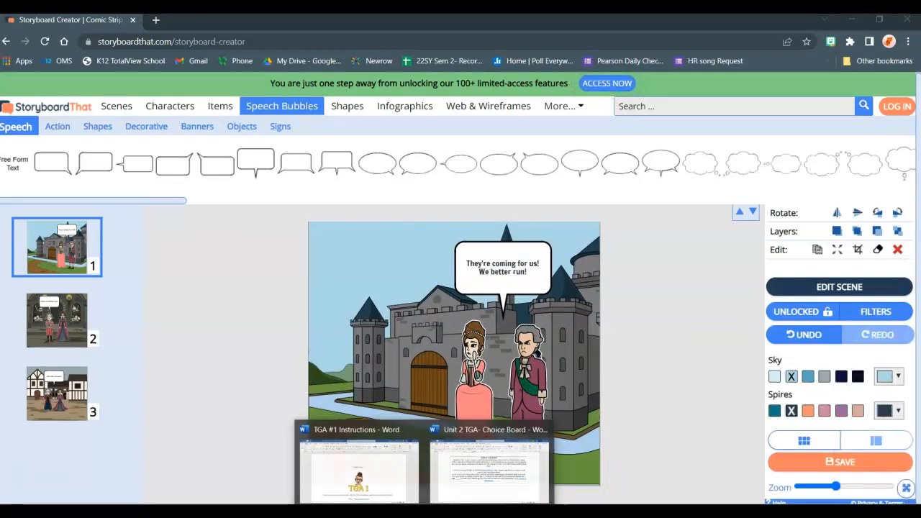
right_click(425, 512)
click(388, 456)
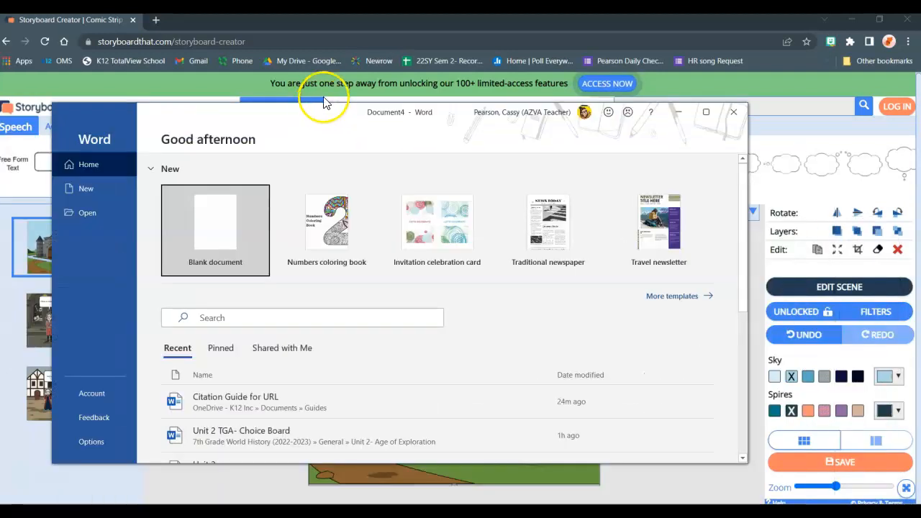
click(231, 211)
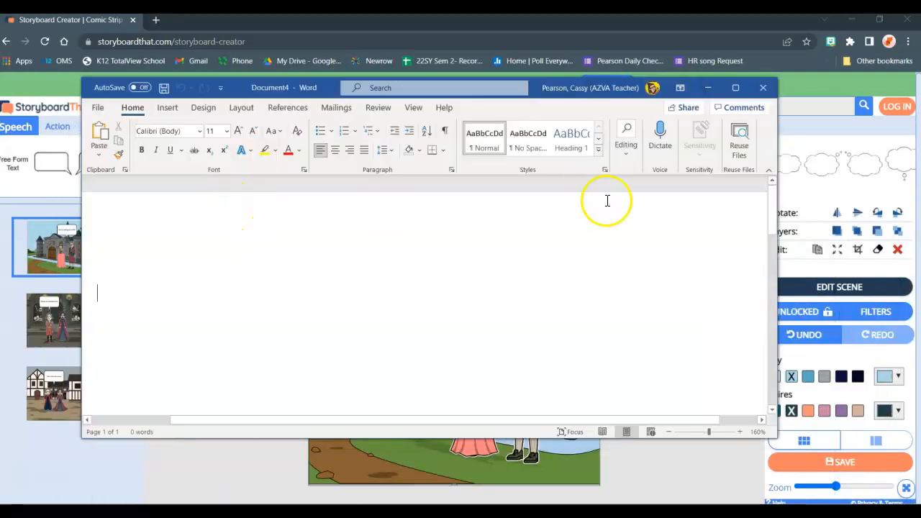
click(735, 88)
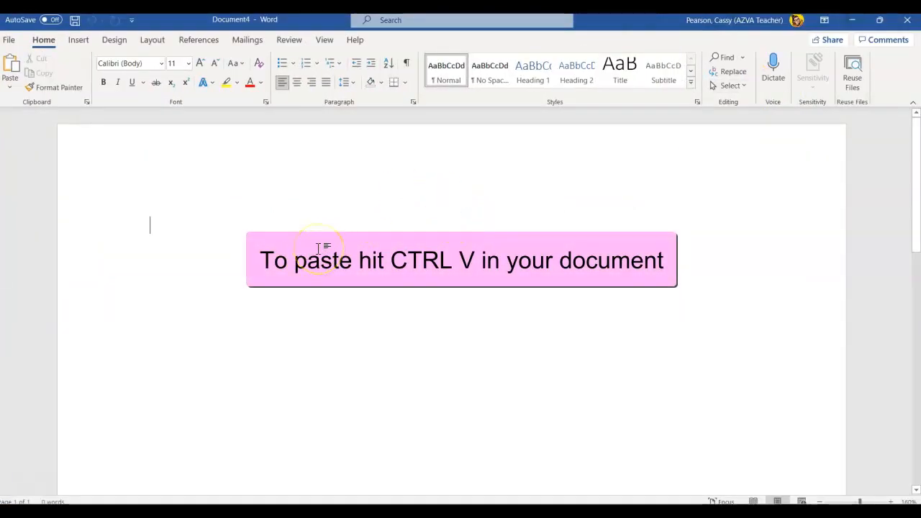
- Paste the castle scene screenshot into the document and shrink it proportionally to about half its width
key(ctrl+v)
click(455, 320)
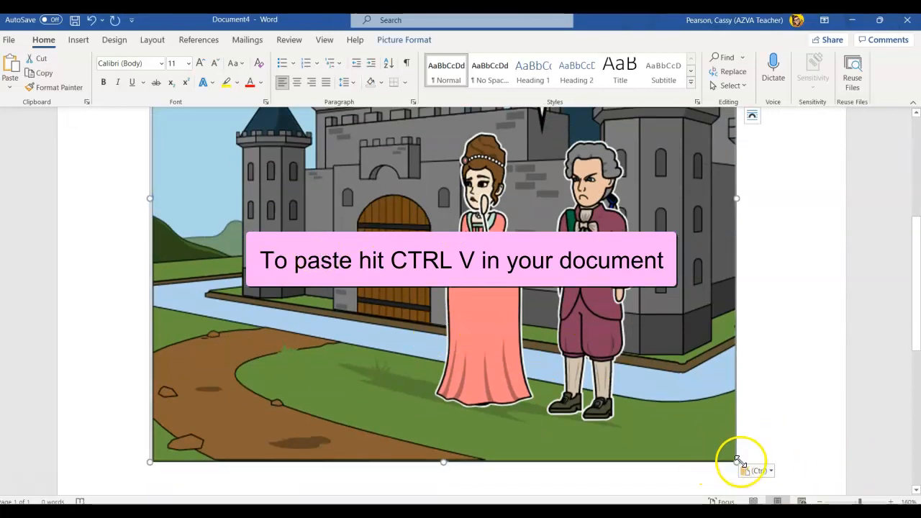
drag(737, 459, 432, 220)
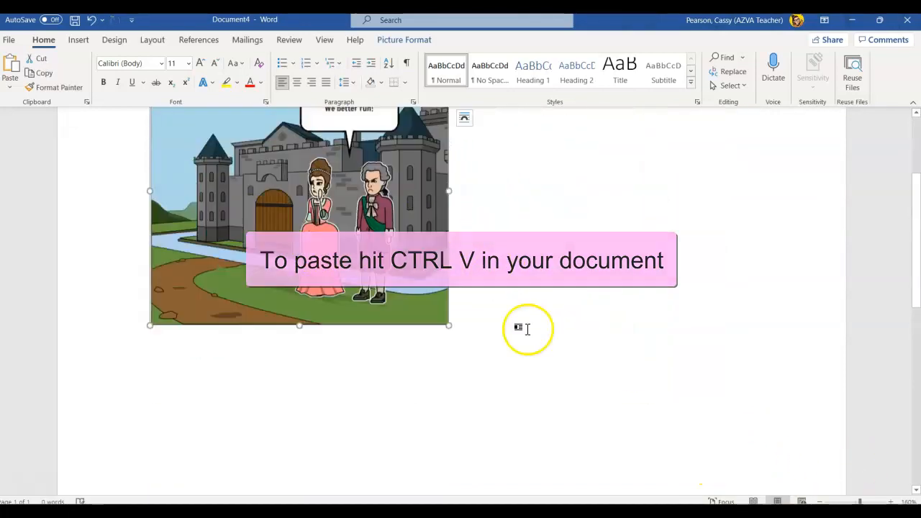
click(518, 454)
scroll(519, 454, down, 1)
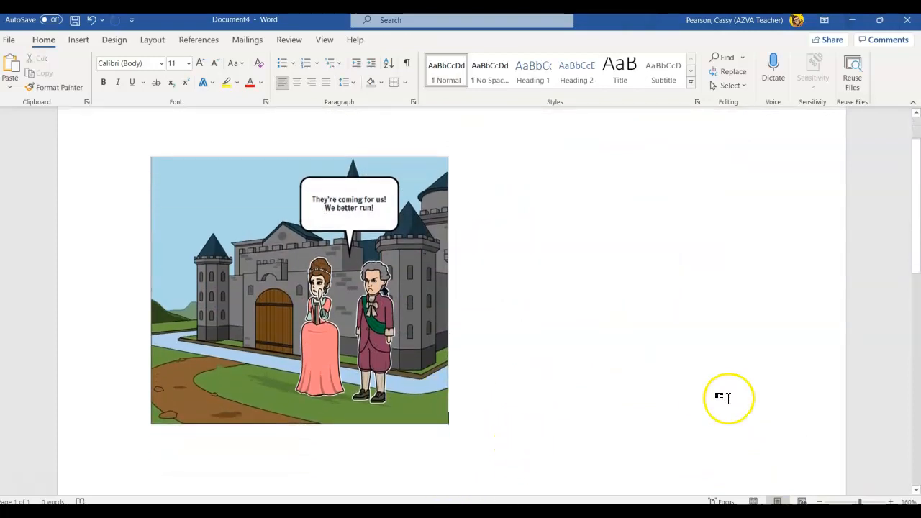
- Switch to Storyboard Creator, capture a rectangular screenshot of the second cell's dungeon scene, and return to the new Word document
click(851, 19)
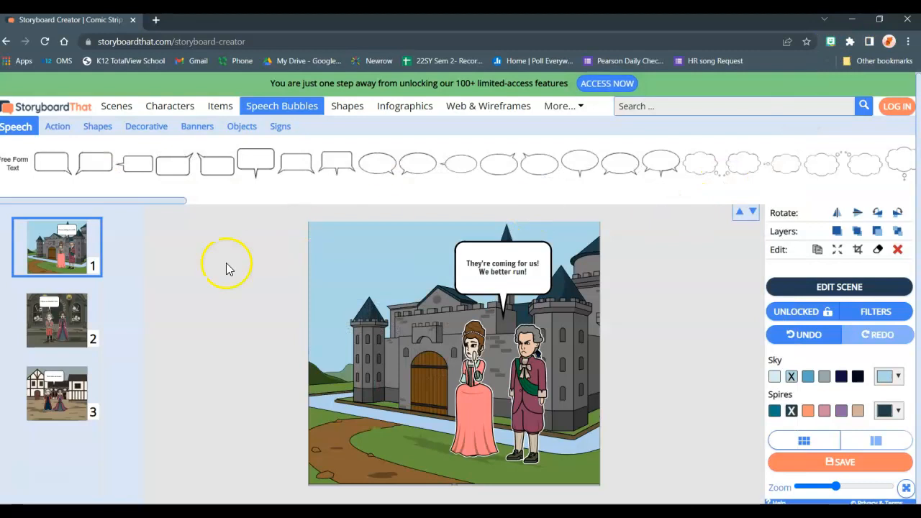
click(65, 334)
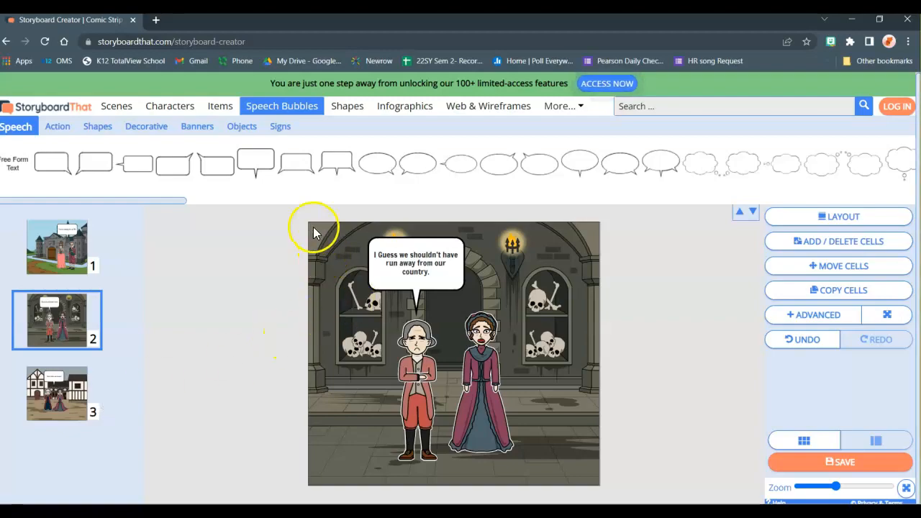
key(super+shift+s)
drag(307, 222, 597, 484)
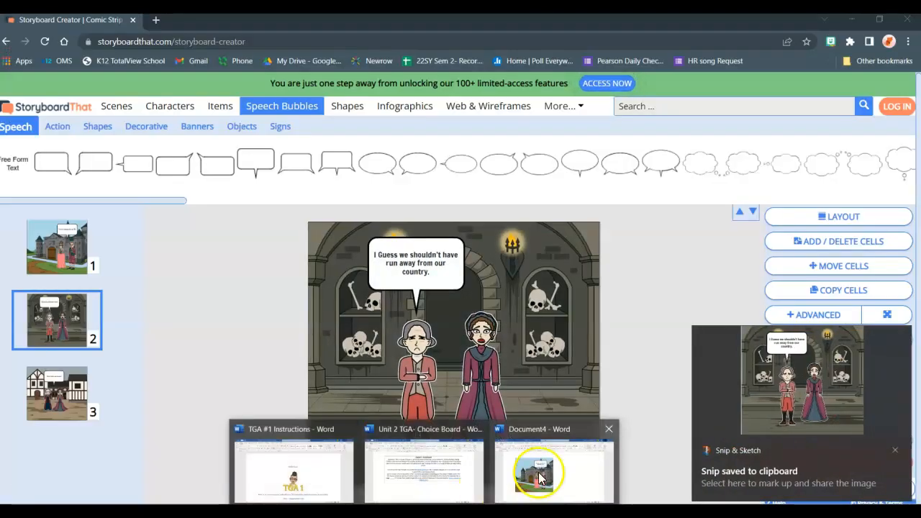
click(546, 472)
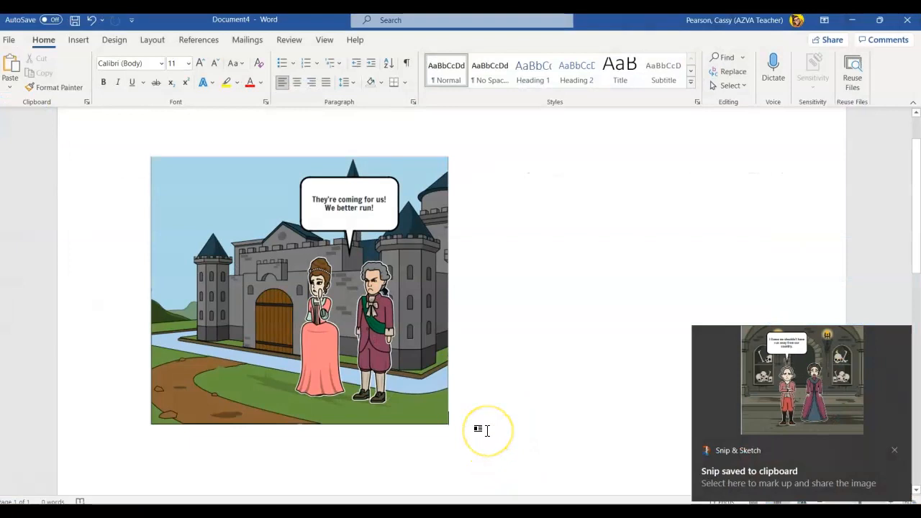
- Paste the dungeon scene screenshot into the document and shrink it proportionally until it fits beside the castle picture
key(ctrl+v)
click(479, 391)
click(521, 431)
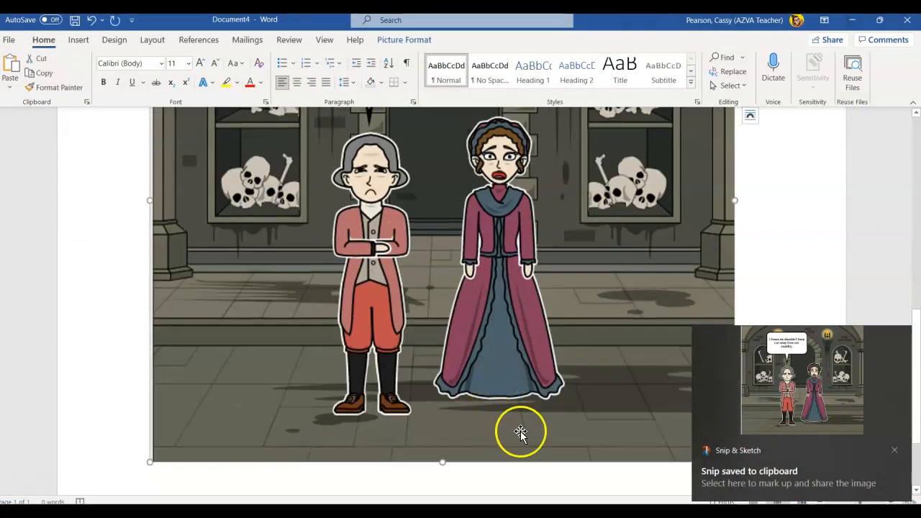
click(894, 451)
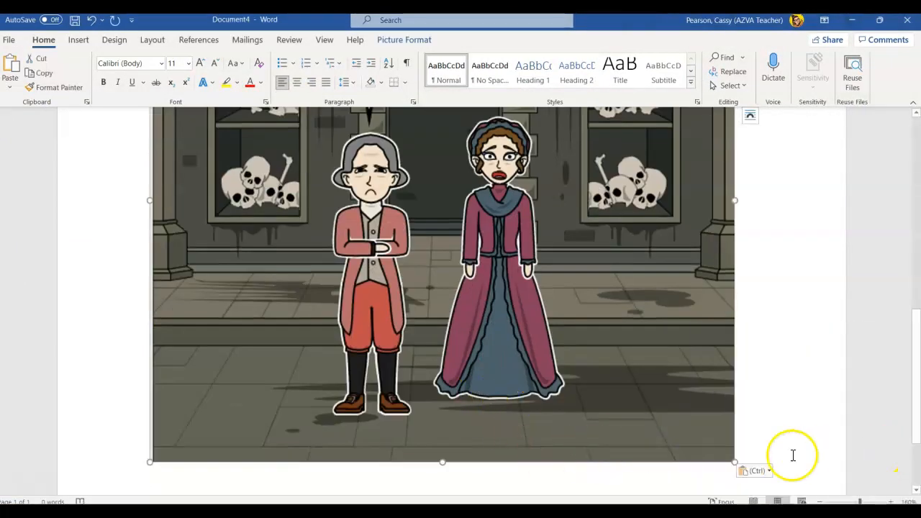
drag(735, 462, 455, 318)
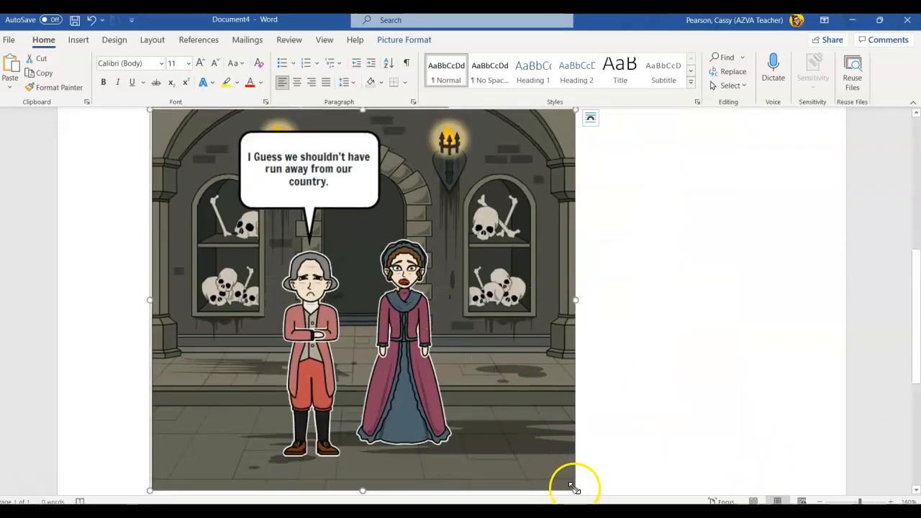
drag(576, 490, 384, 319)
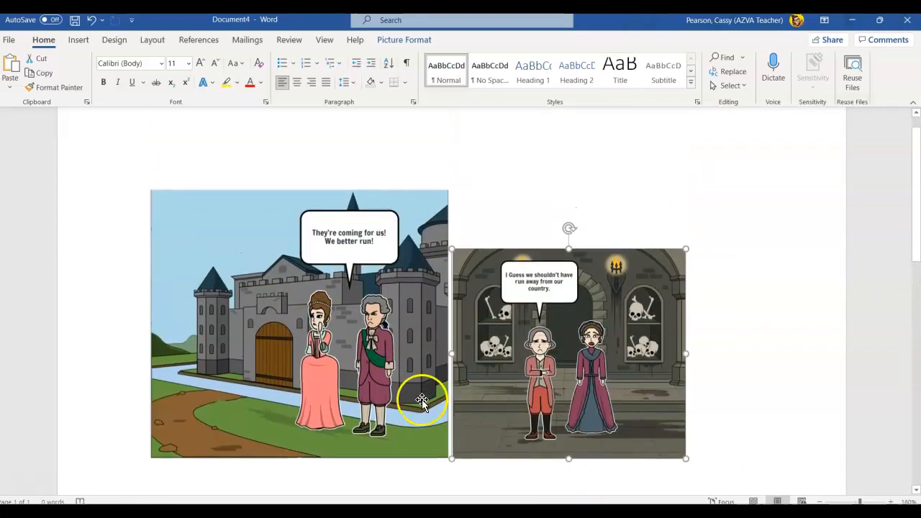
- Shrink the castle picture proportionally to about the same size as the dungeon picture and deselect the pictures
click(422, 391)
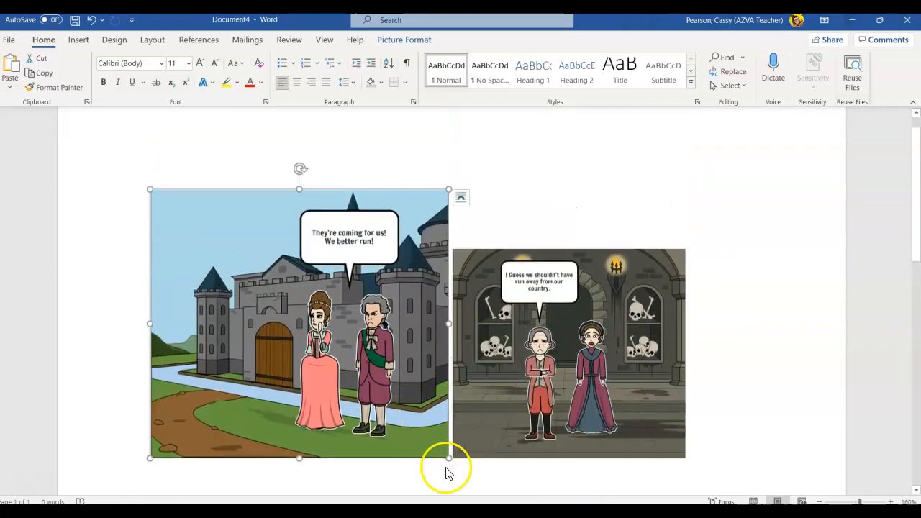
drag(448, 457, 378, 400)
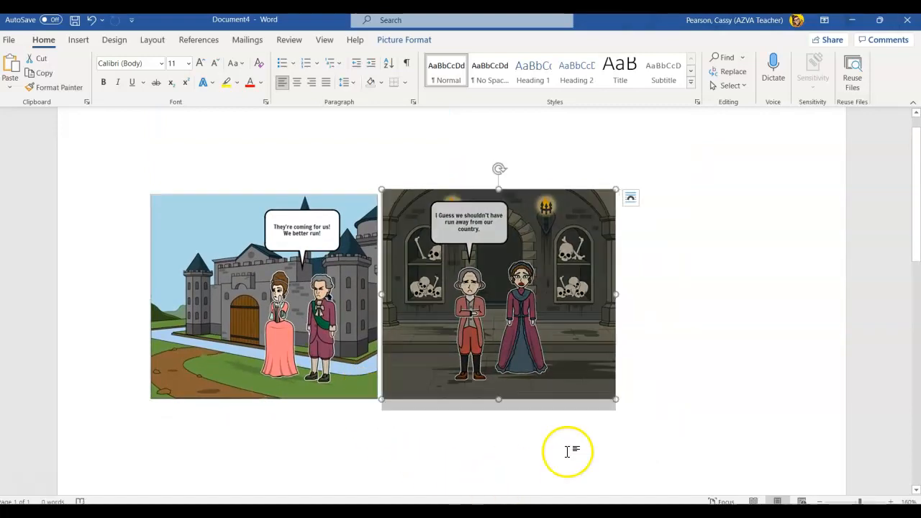
click(683, 407)
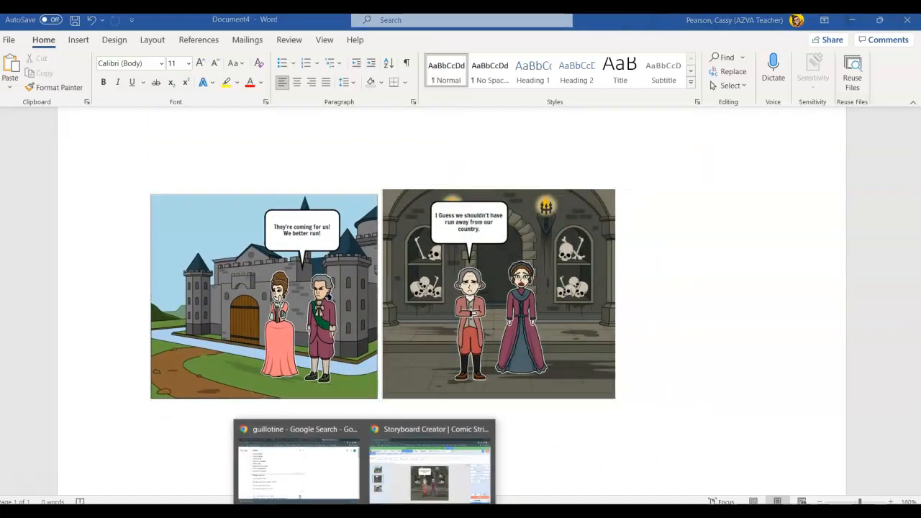
- Switch to Storyboard Creator, capture a rectangular screenshot of the third cell's village scene, and return to the new Word document
click(423, 484)
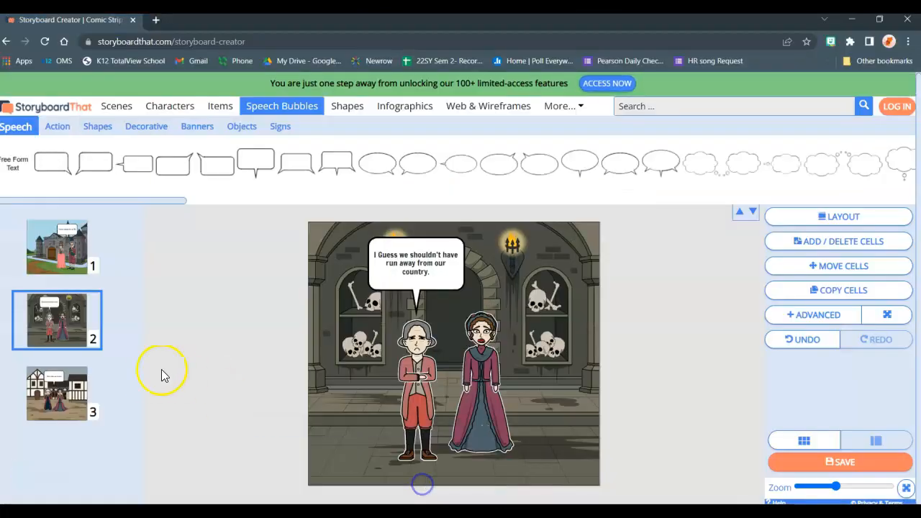
click(57, 393)
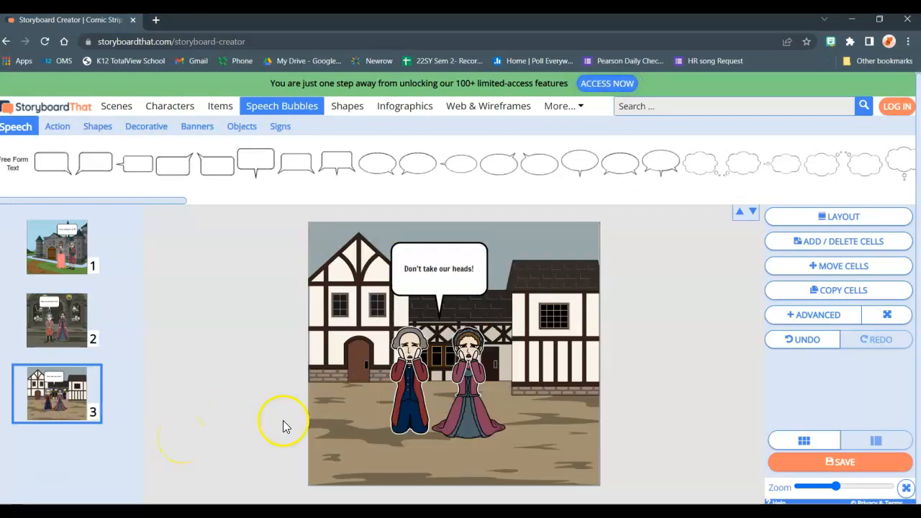
key(super+shift+s)
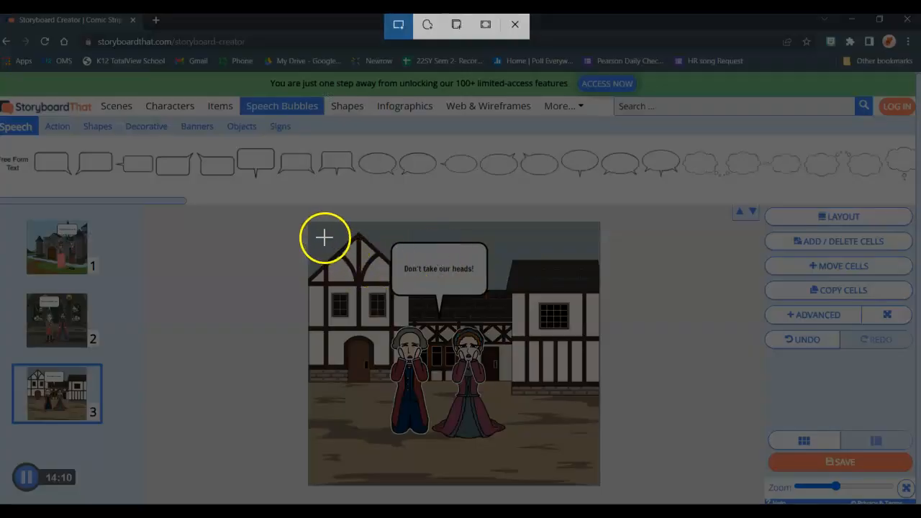
drag(307, 222, 599, 485)
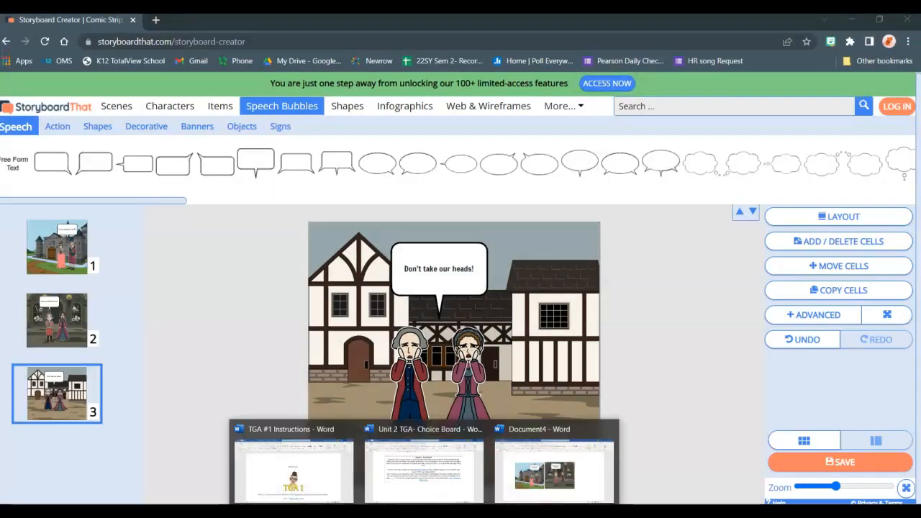
click(536, 479)
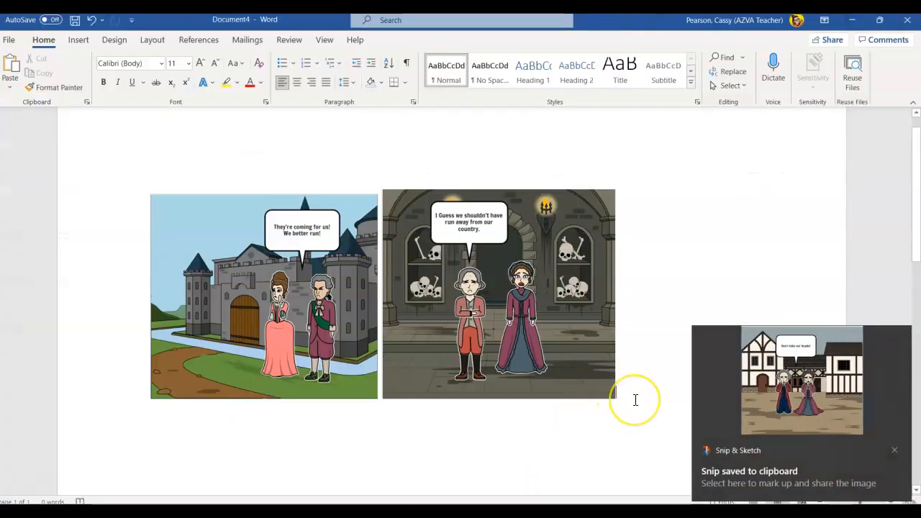
- Paste the village scene screenshot below the castle picture and shrink it proportionally to about the castle picture's size
key(ctrl+v)
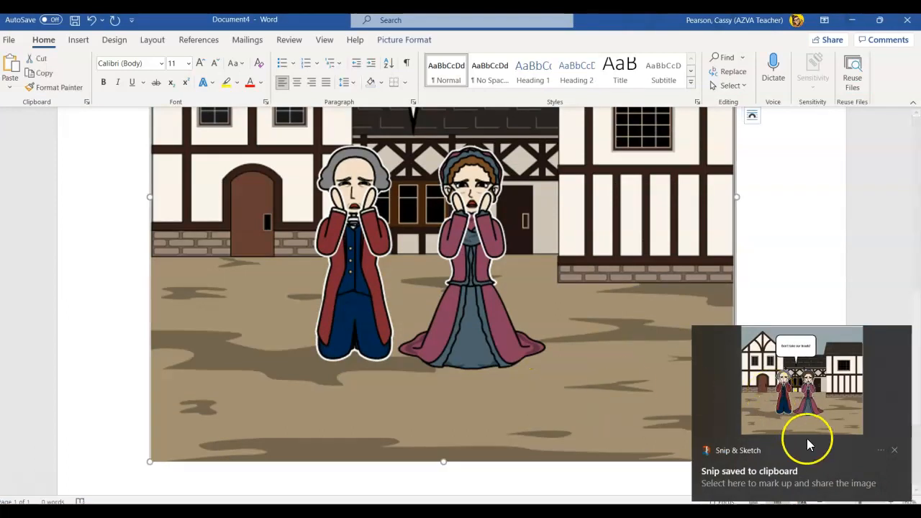
click(894, 450)
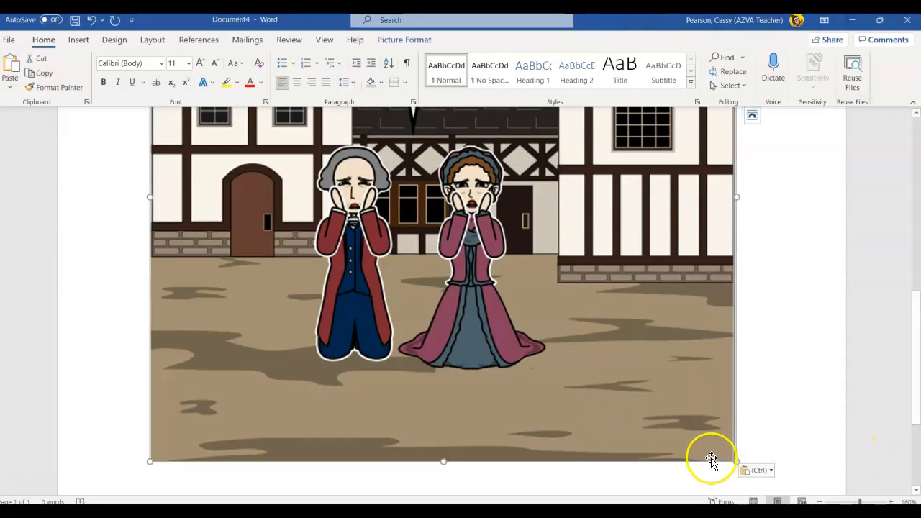
drag(736, 462, 230, 204)
scroll(313, 449, up, 5)
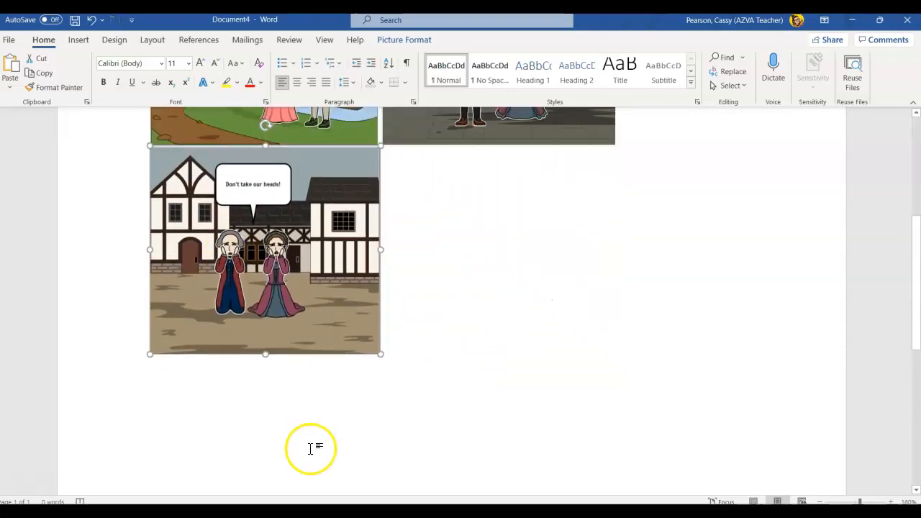
scroll(313, 461, up, 2)
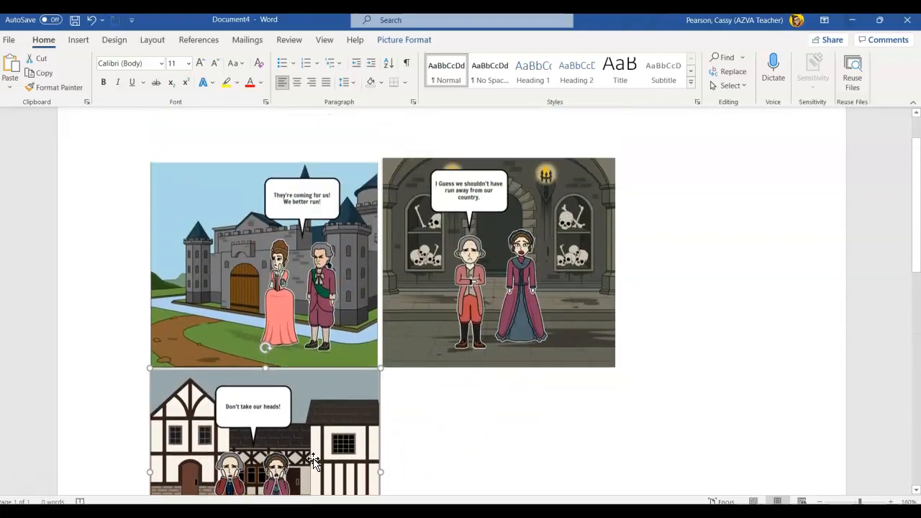
scroll(313, 461, down, 2)
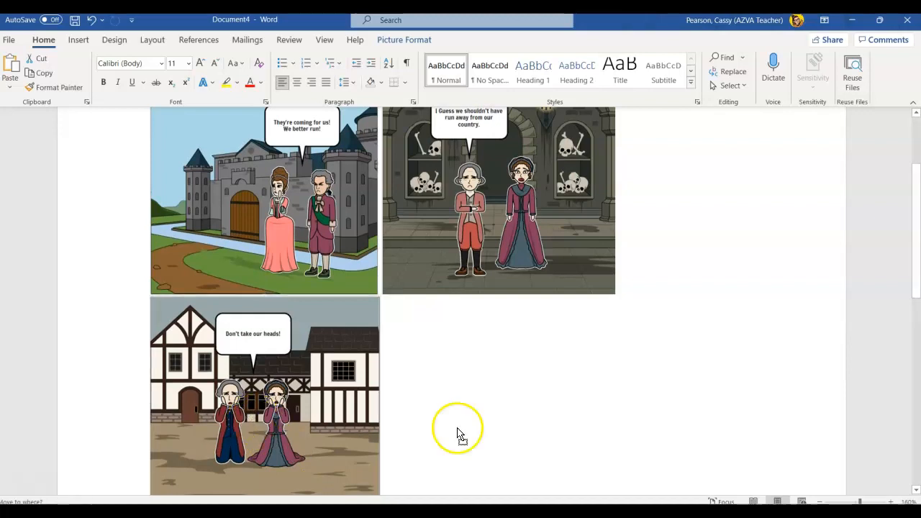
- On a new line below the village picture, write "3+ sentences of what is happening in your pannels/ storyboard."
click(571, 368)
scroll(345, 417, down, 1)
scroll(344, 412, up, 3)
scroll(420, 431, down, 4)
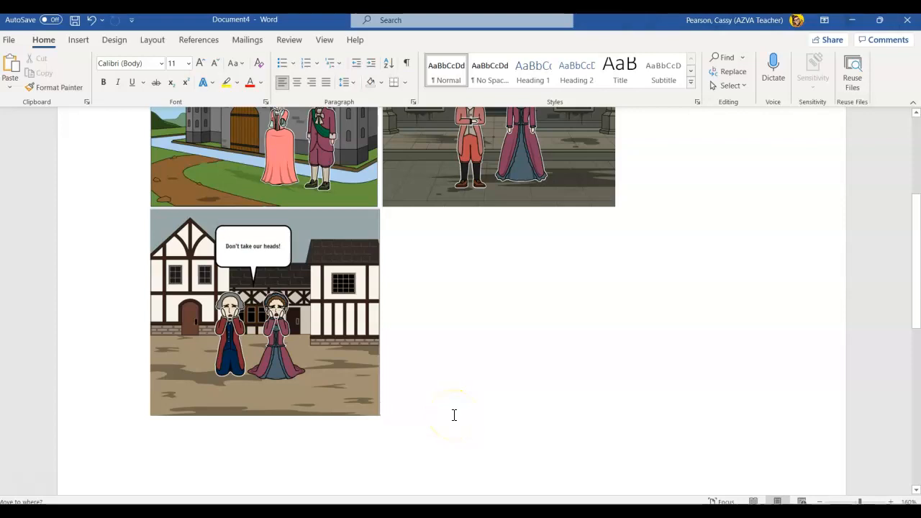
key(Return)
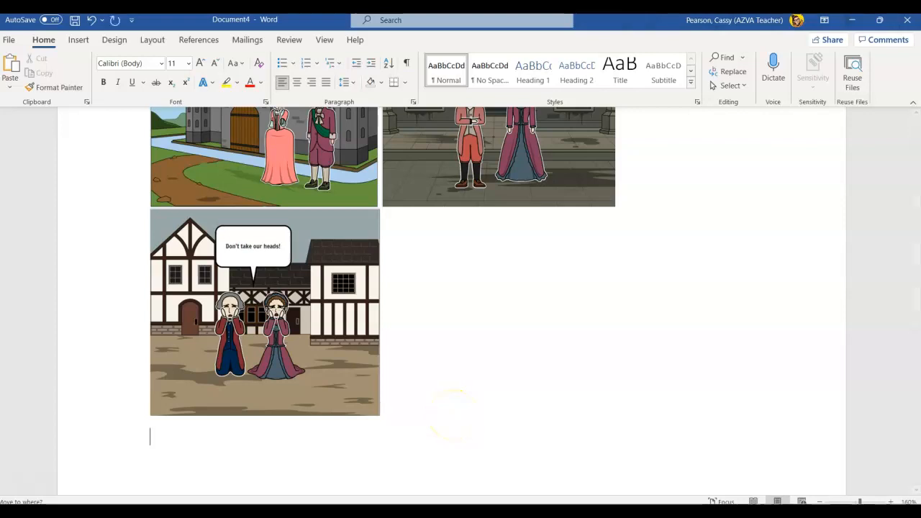
scroll(418, 411, down, 1)
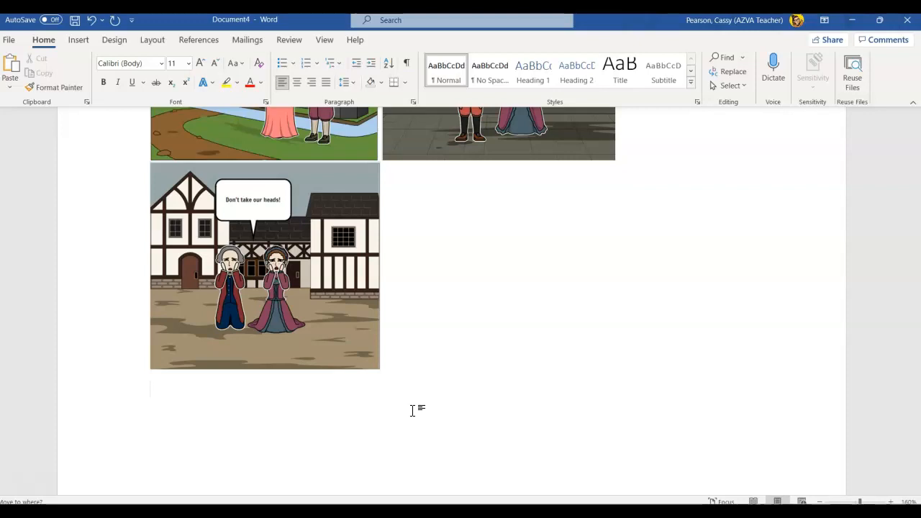
text(3+ sec)
key(BackSpace)
text(n)
text(tences w)
text(f wha)
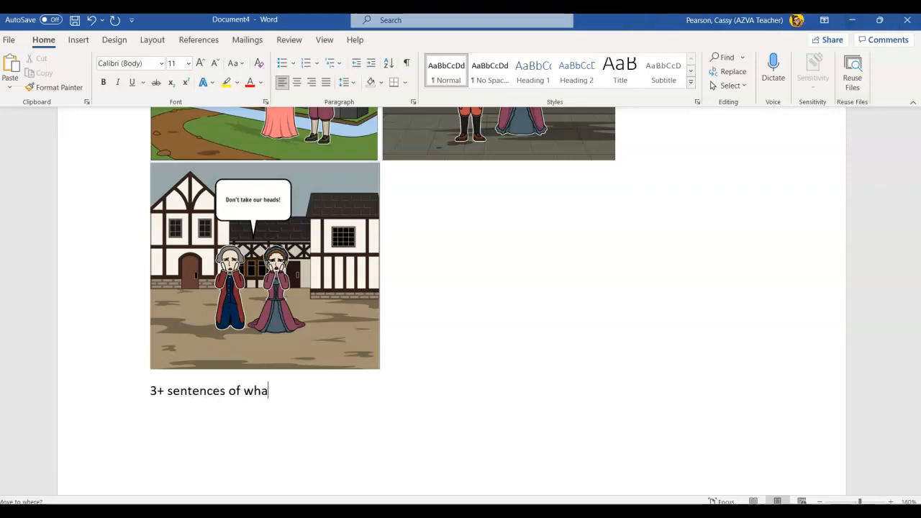
text(t is happening in your )
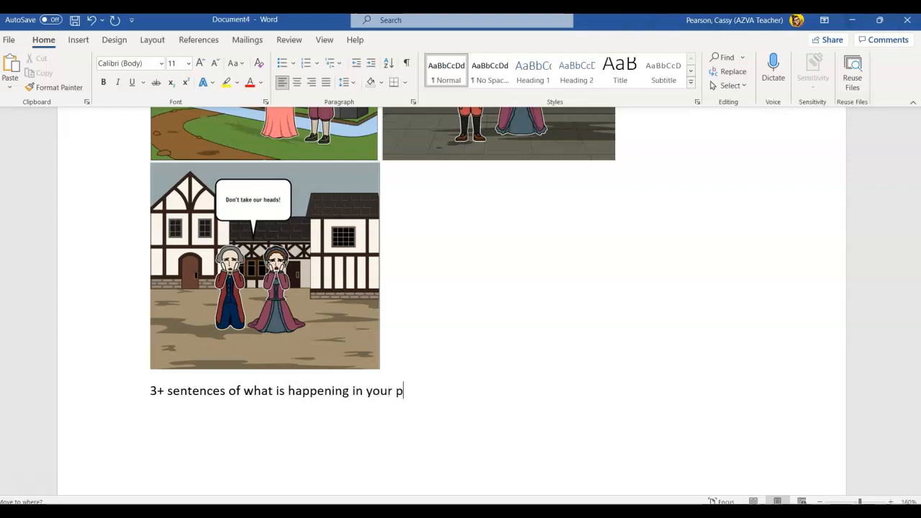
text(pannels/ storyboard.)
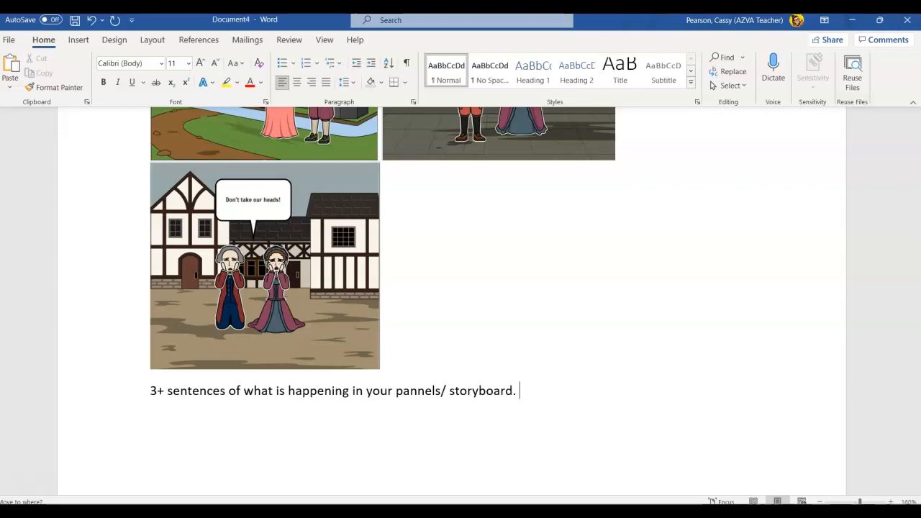
- Add a new line below the sentence note reading "Cite your sources."
key(Return)
text(Cite yt)
key(BackSpace)
text(our sour)
text(ces.)
key(BackSpace)
text(s.)
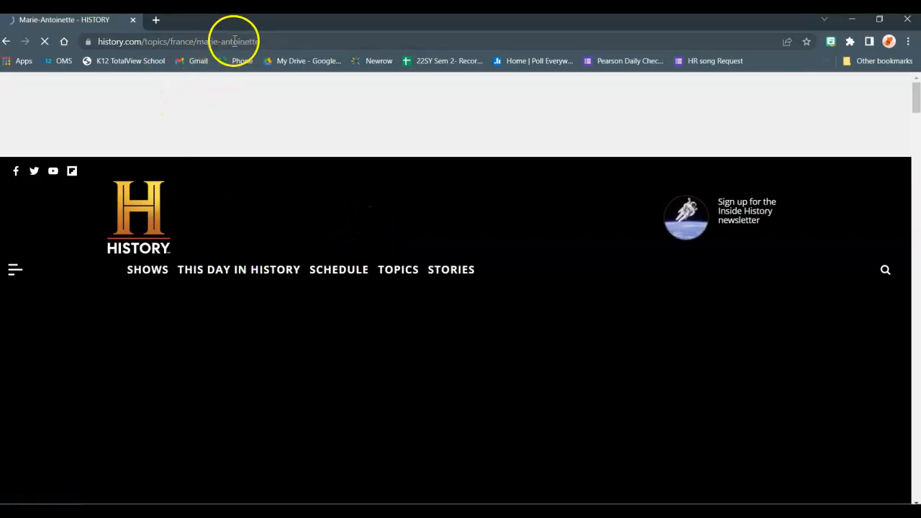
- Copy the web address of the History.com Marie-Antoinette article and minimize the browser to return to Word
click(274, 42)
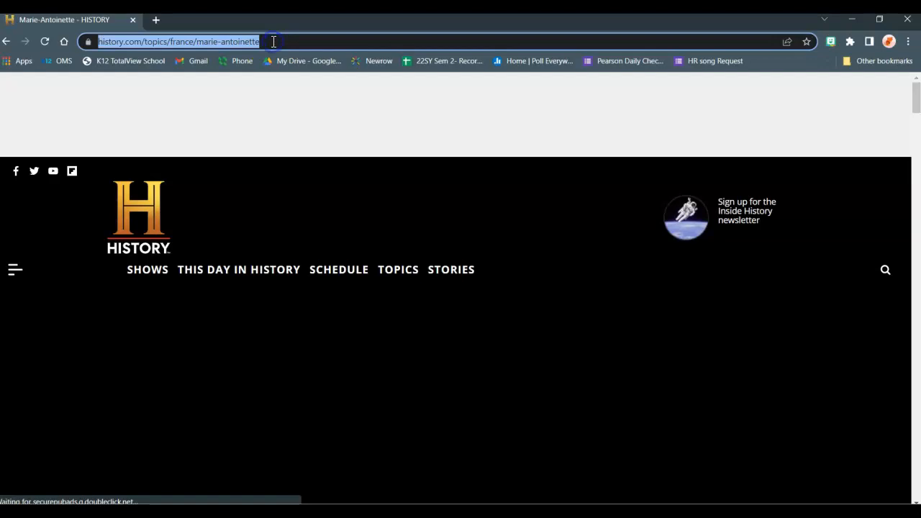
right_click(225, 44)
click(261, 110)
click(852, 19)
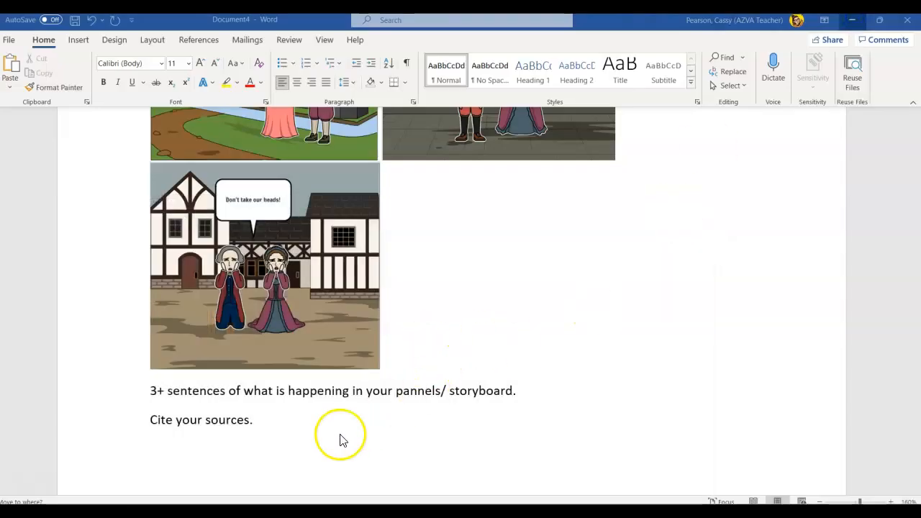
- Paste the copied article link on a new line under "Cite your sources." and look over the whole document
click(273, 430)
key(Return)
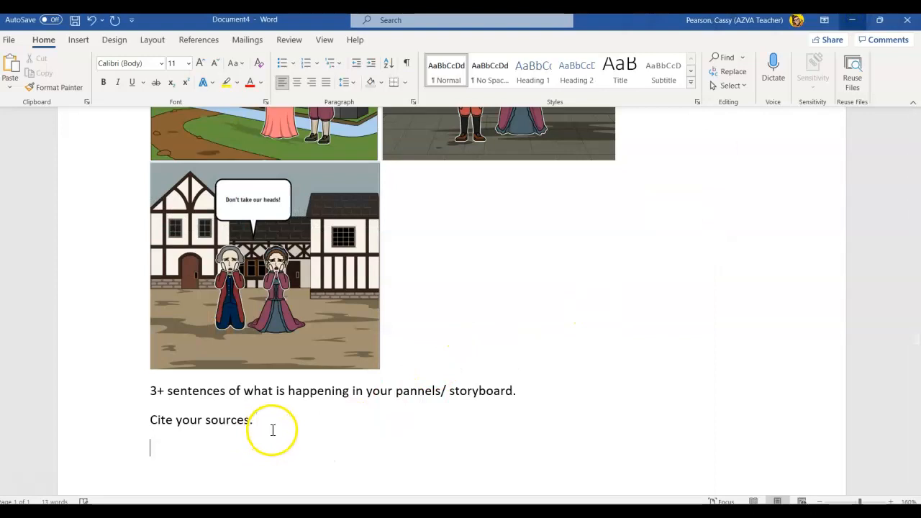
key(ctrl+v)
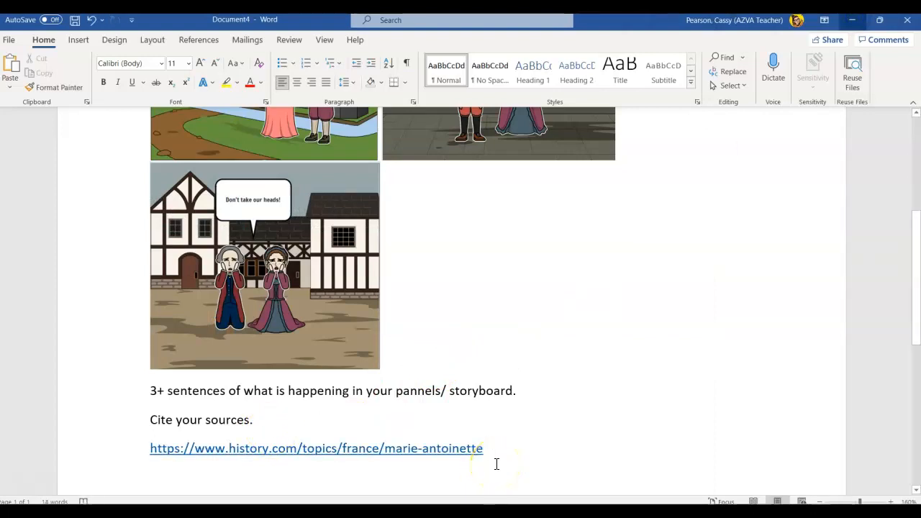
scroll(497, 465, up, 5)
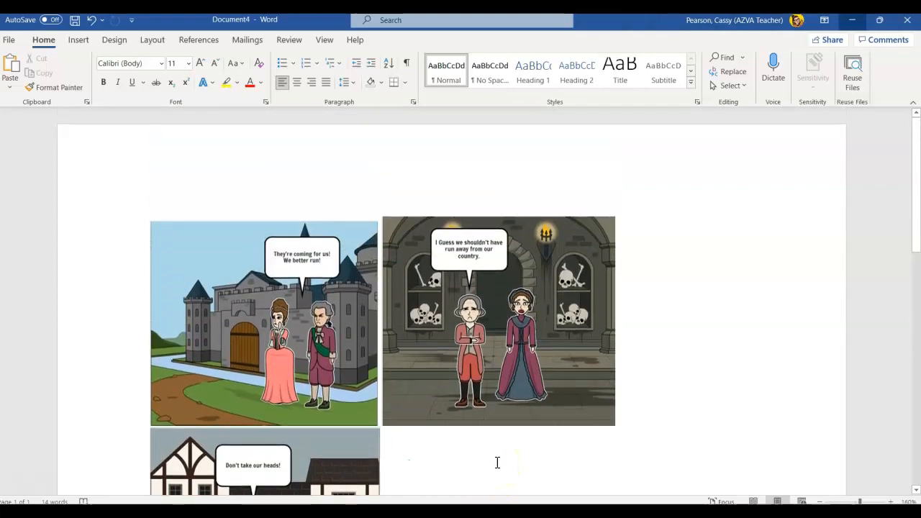
scroll(497, 463, down, 5)
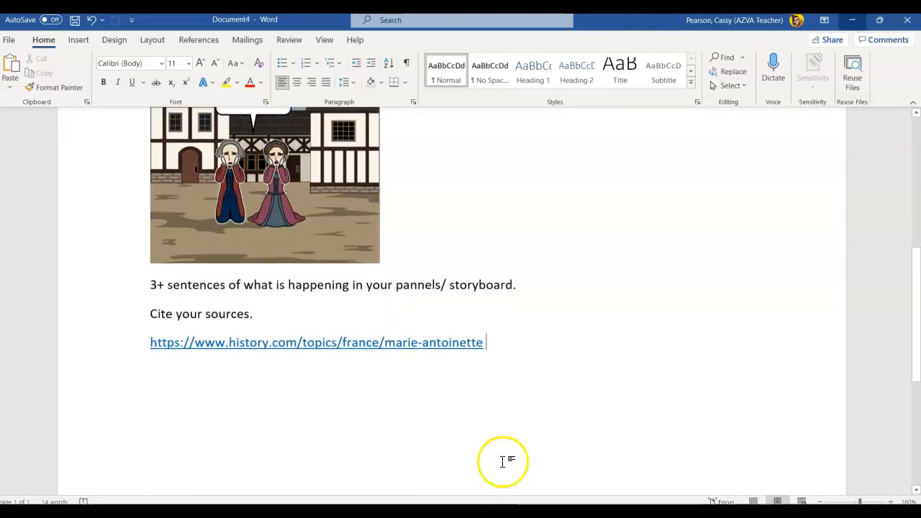